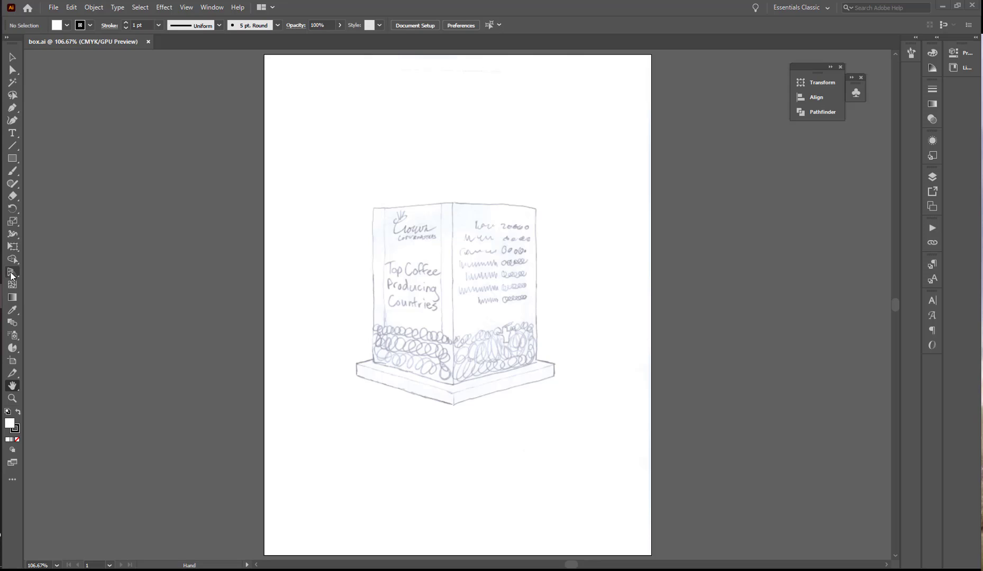
# Display the two-point perspective grid and move it so its ground origin meets the lowest front corner of the sketched base
pyautogui.click(11, 273)
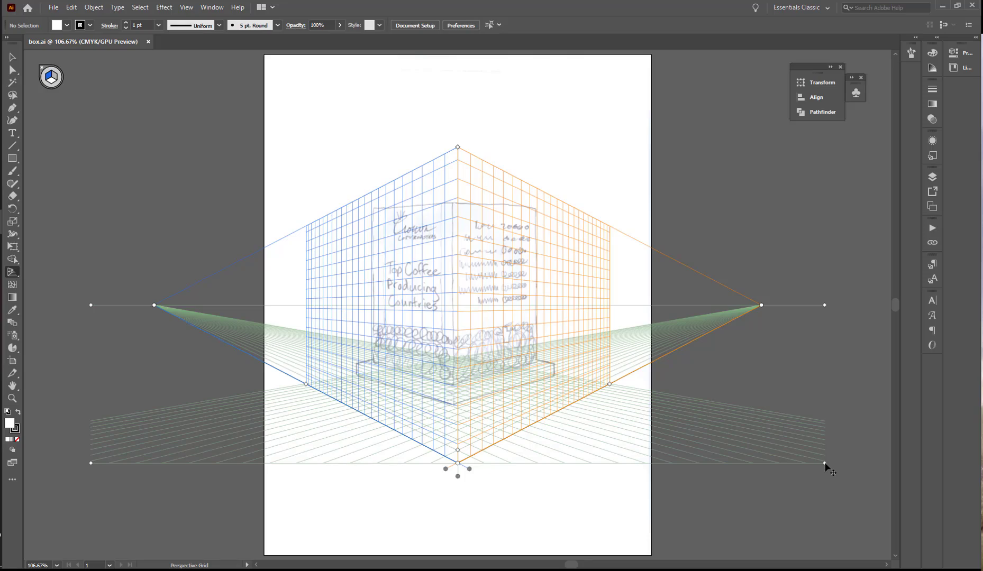
pyautogui.moveTo(824, 463); pyautogui.dragTo(822, 405)
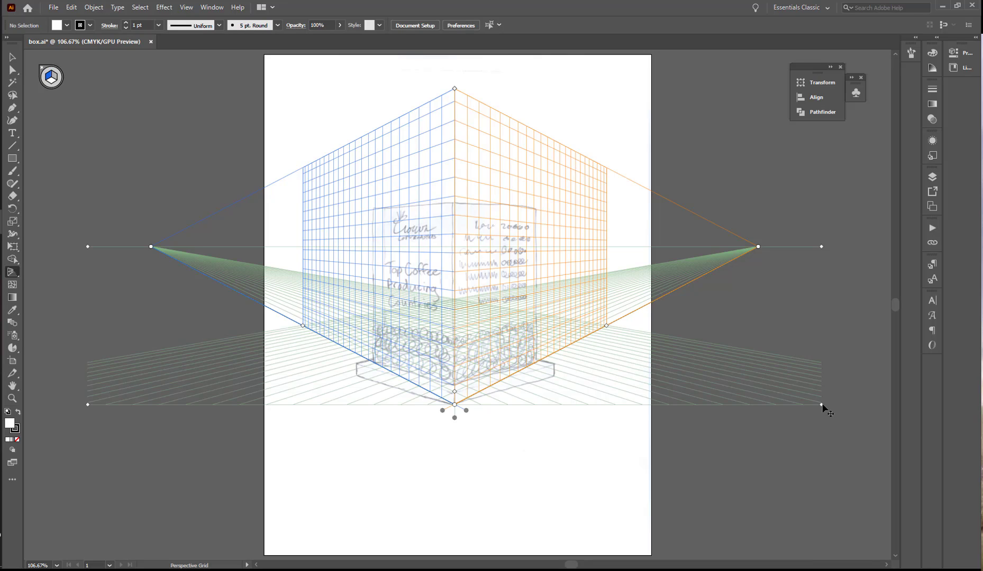
pyautogui.moveTo(821, 405); pyautogui.dragTo(820, 407)
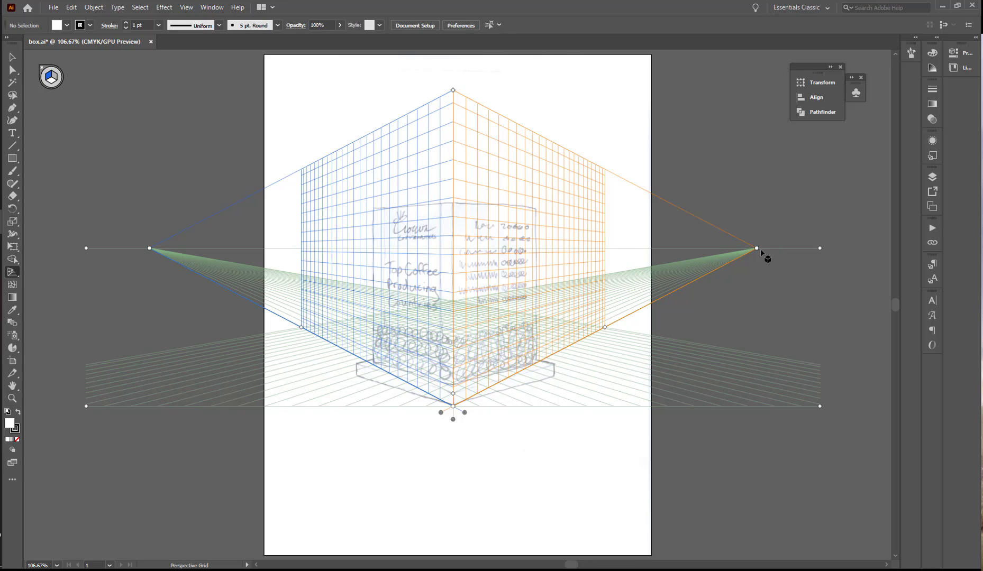
# Move the right vanishing point outward until the orange plane's bottom edge follows the sketched base, and nudge the grid onto the corner
pyautogui.moveTo(761, 247); pyautogui.dragTo(884, 294)
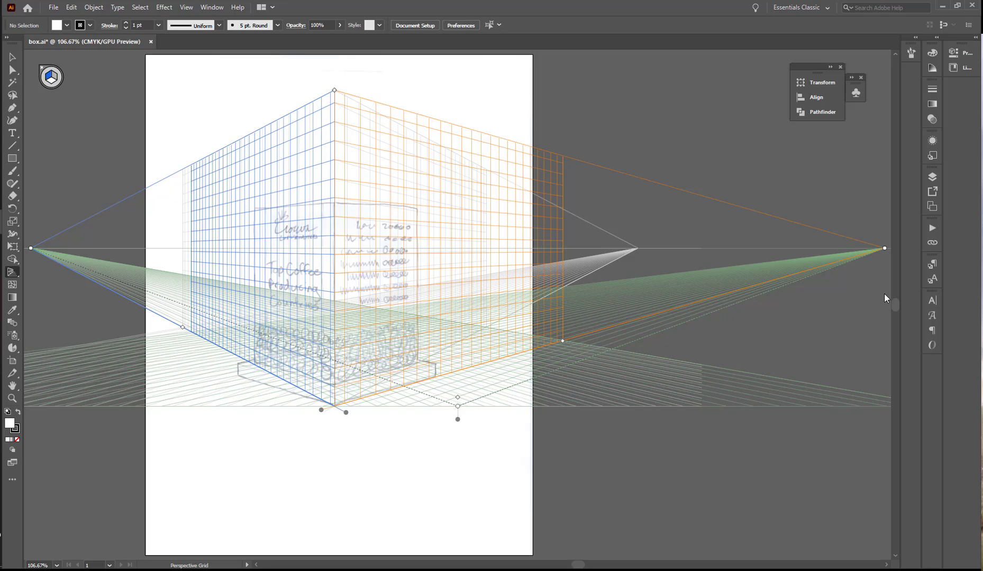
pyautogui.moveTo(884, 294); pyautogui.dragTo(887, 294)
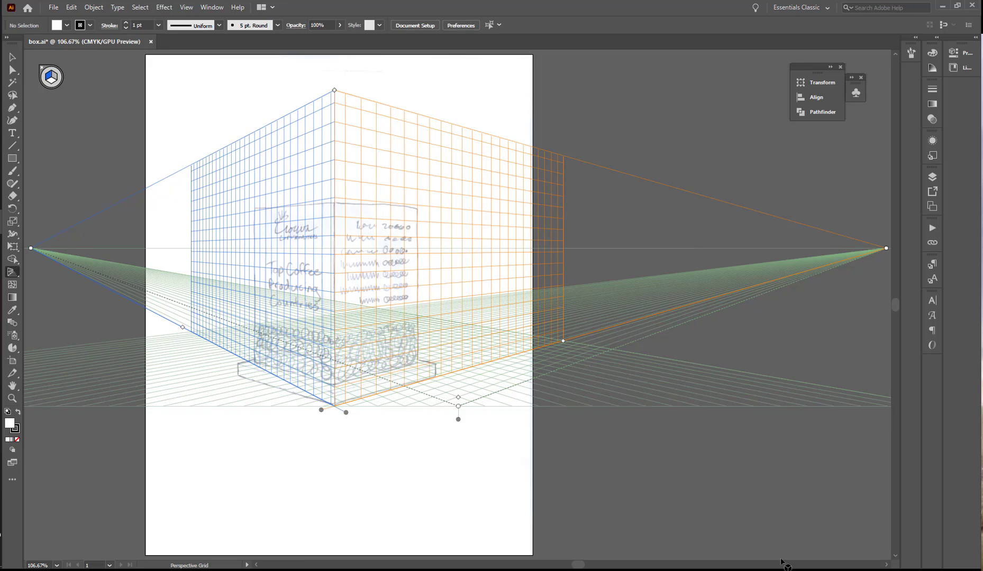
pyautogui.moveTo(580, 565); pyautogui.dragTo(586, 566)
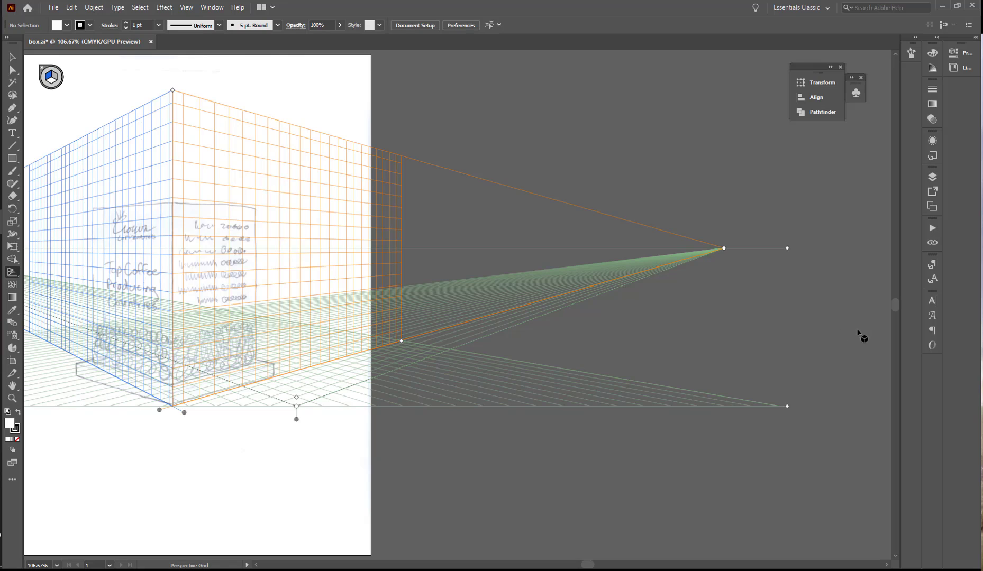
pyautogui.moveTo(788, 409); pyautogui.dragTo(788, 406)
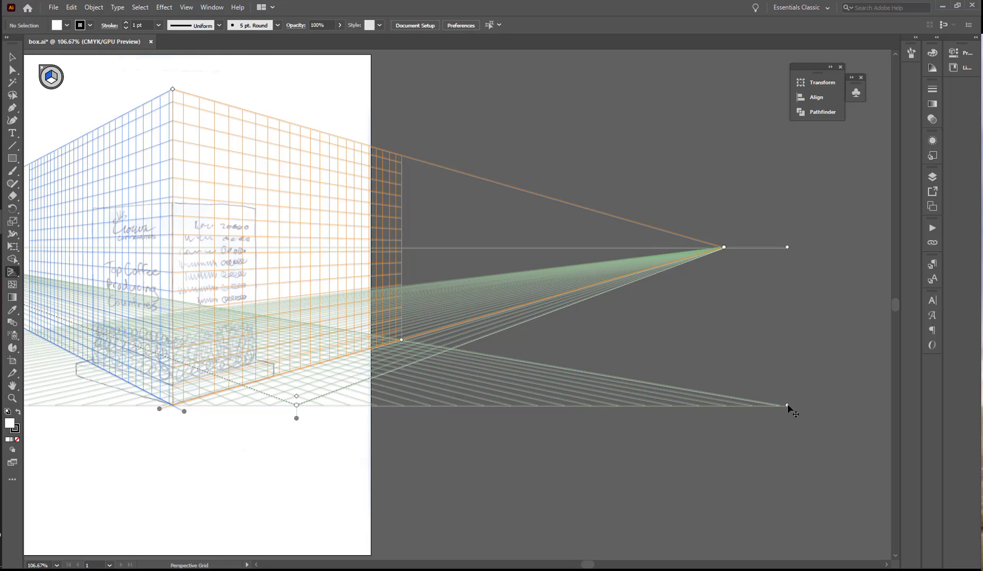
pyautogui.moveTo(789, 406); pyautogui.dragTo(788, 405)
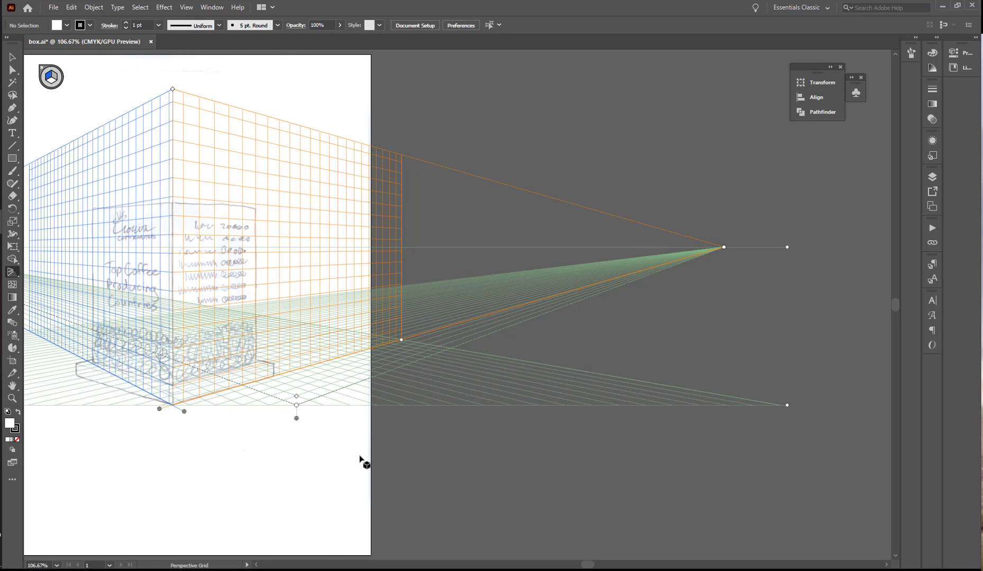
# Move the left vanishing point outward to about X -6.71 in so the blue plane follows the base's left edge
pyautogui.moveTo(585, 564); pyautogui.dragTo(555, 564)
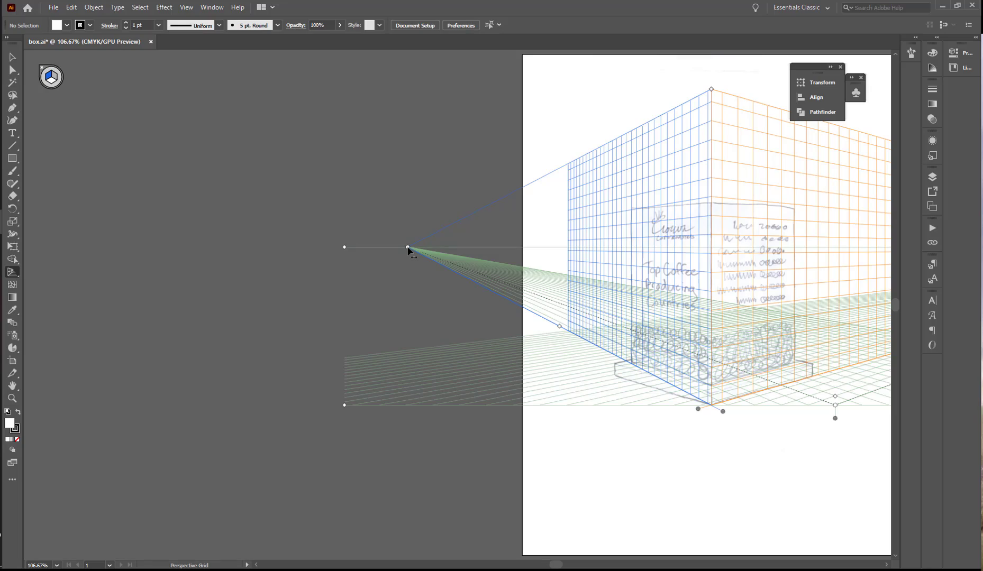
pyautogui.moveTo(408, 249); pyautogui.dragTo(161, 290)
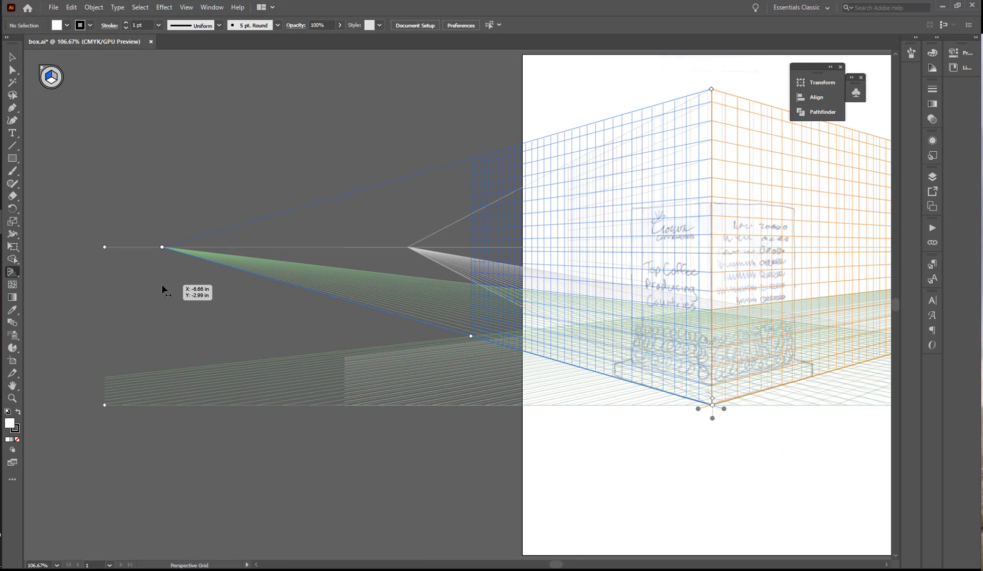
pyautogui.moveTo(161, 286); pyautogui.dragTo(158, 290)
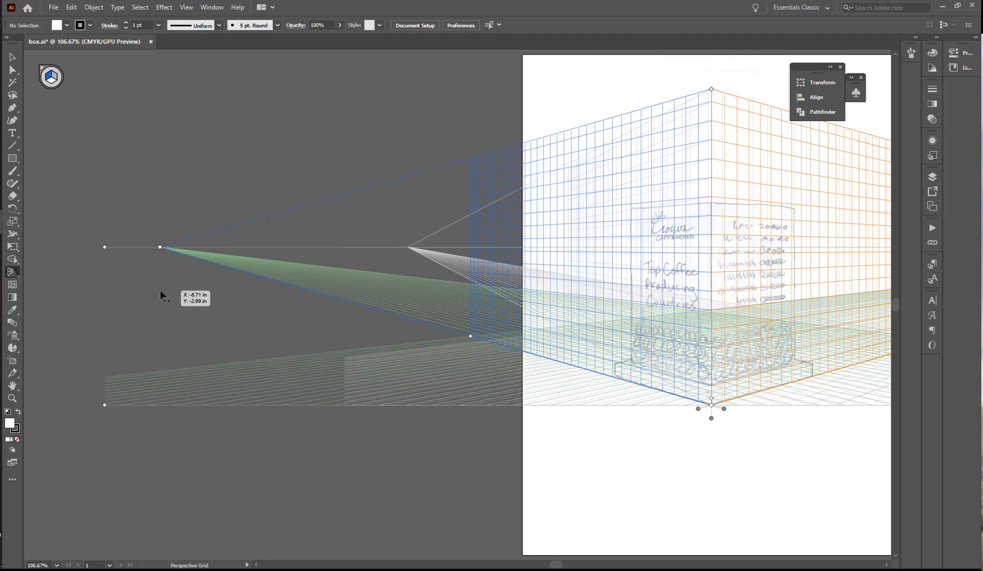
pyautogui.moveTo(160, 290); pyautogui.dragTo(160, 290)
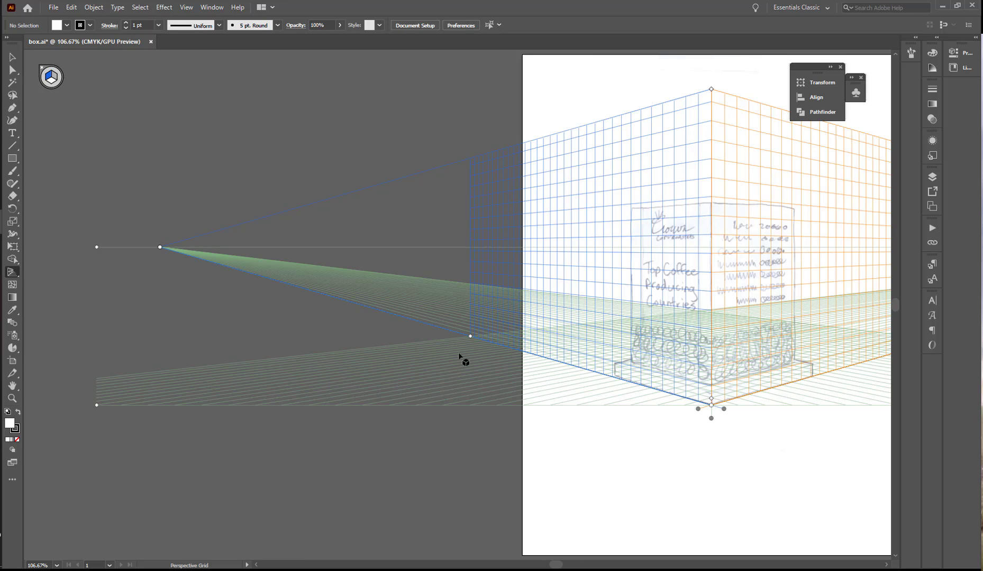
# Shrink the left grid plane's extent so it ends at the left edge of the sketched box
pyautogui.moveTo(471, 337); pyautogui.dragTo(625, 382)
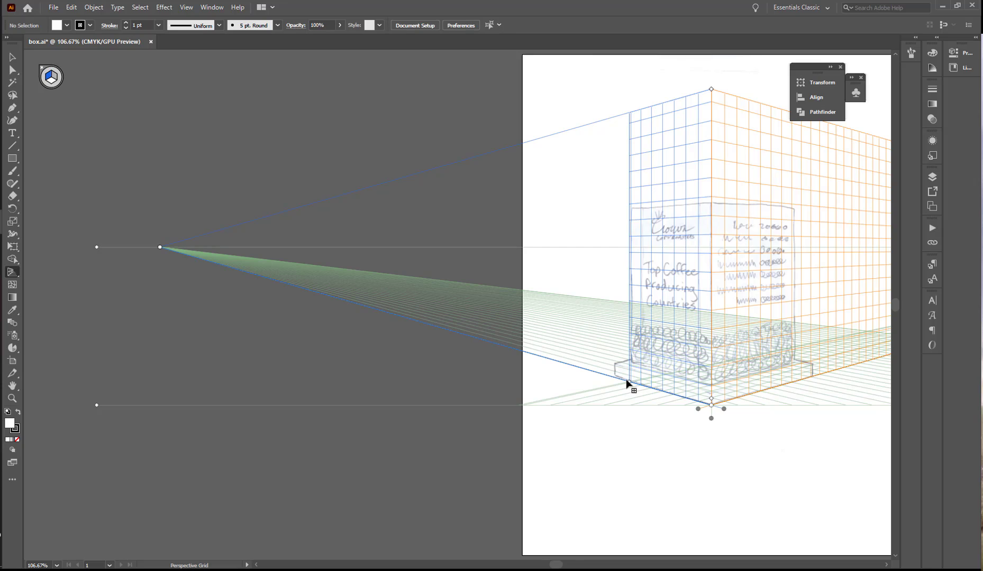
pyautogui.moveTo(627, 382); pyautogui.dragTo(632, 387)
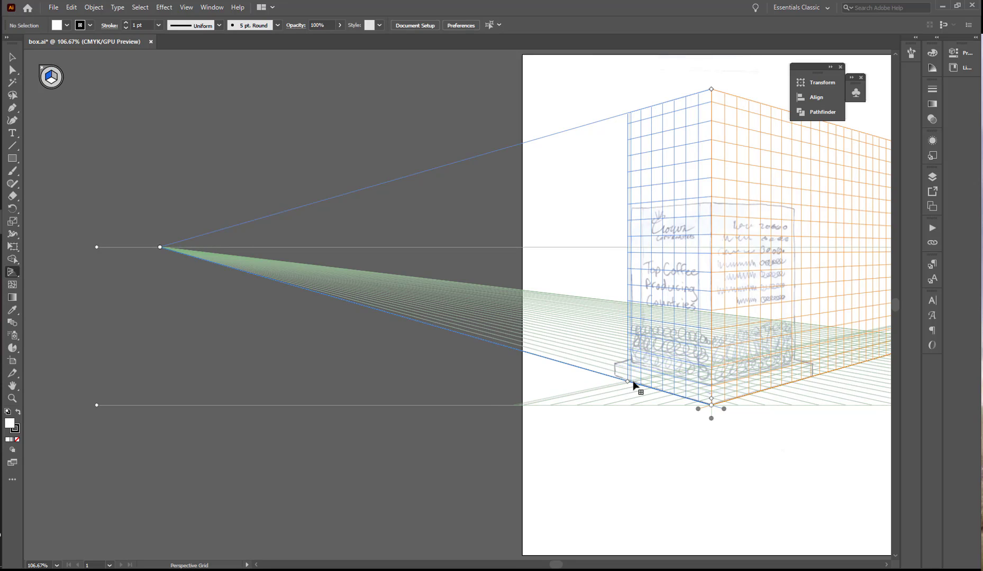
pyautogui.moveTo(633, 384); pyautogui.dragTo(628, 386)
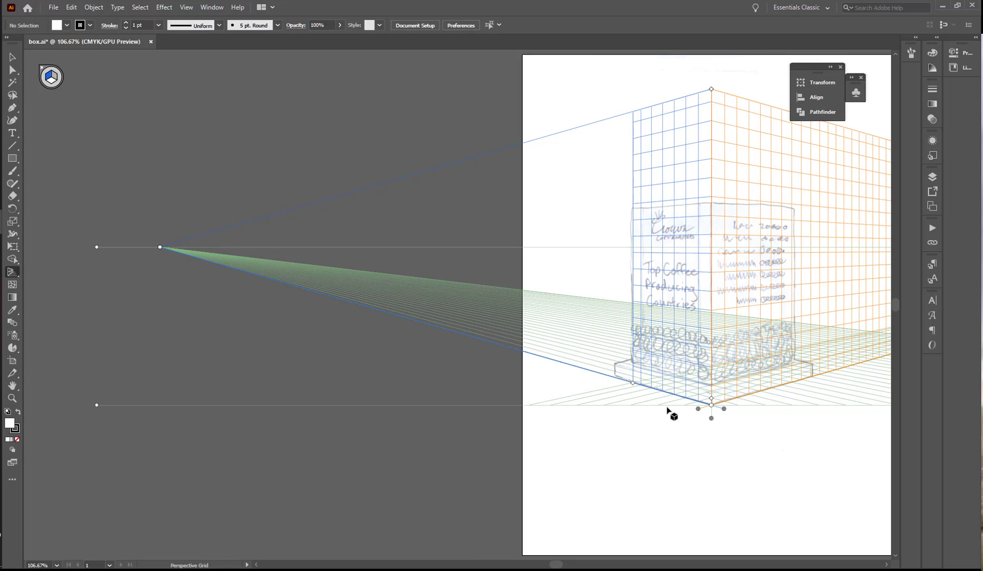
pyautogui.hotkey('ctrl', 'space')
pyautogui.keyDown('ctrl'); pyautogui.click(667, 371); pyautogui.keyUp('ctrl')
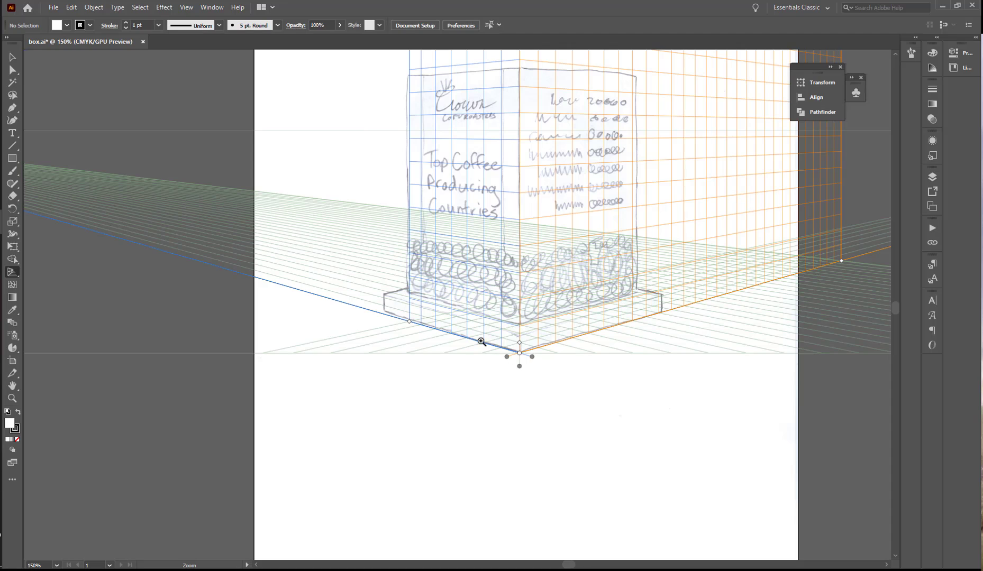
pyautogui.keyDown('ctrl'); pyautogui.click(489, 320); pyautogui.keyUp('ctrl')
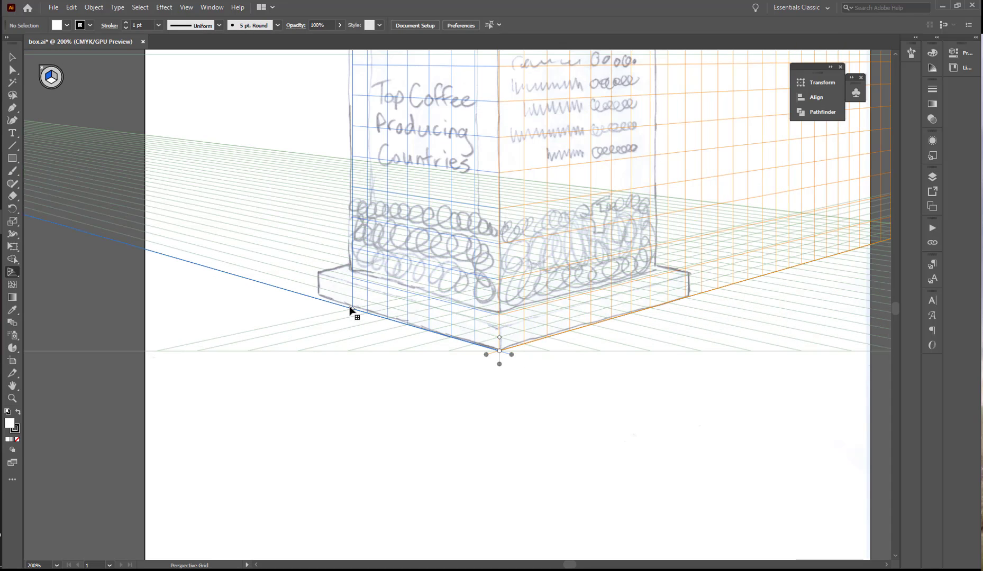
pyautogui.moveTo(351, 312); pyautogui.dragTo(348, 311)
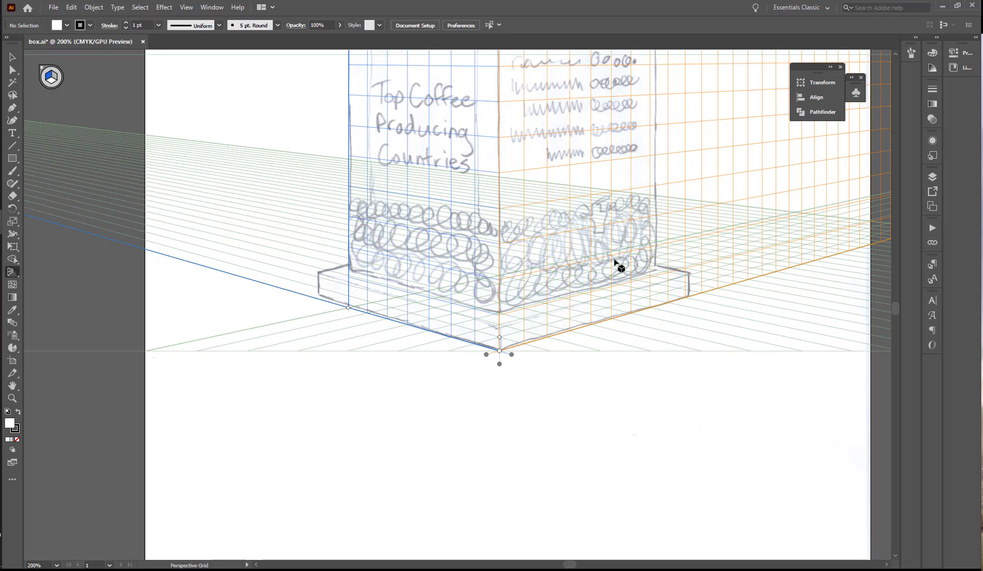
# Shrink the right grid plane's extent so it ends at the right edge of the sketched box
pyautogui.scroll(1, 618, 265)
pyautogui.scroll(3, 618, 265)
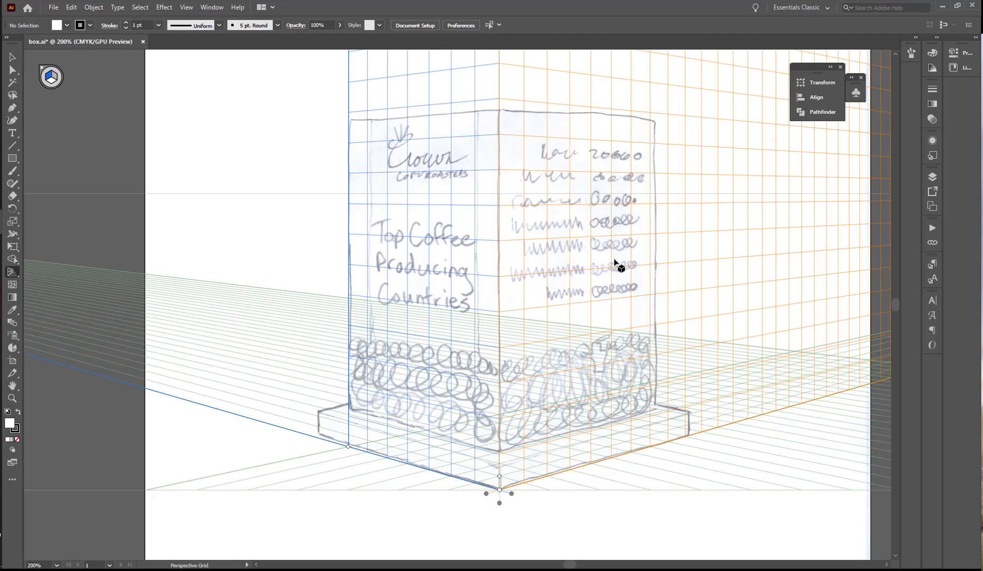
pyautogui.scroll(-2, 618, 265)
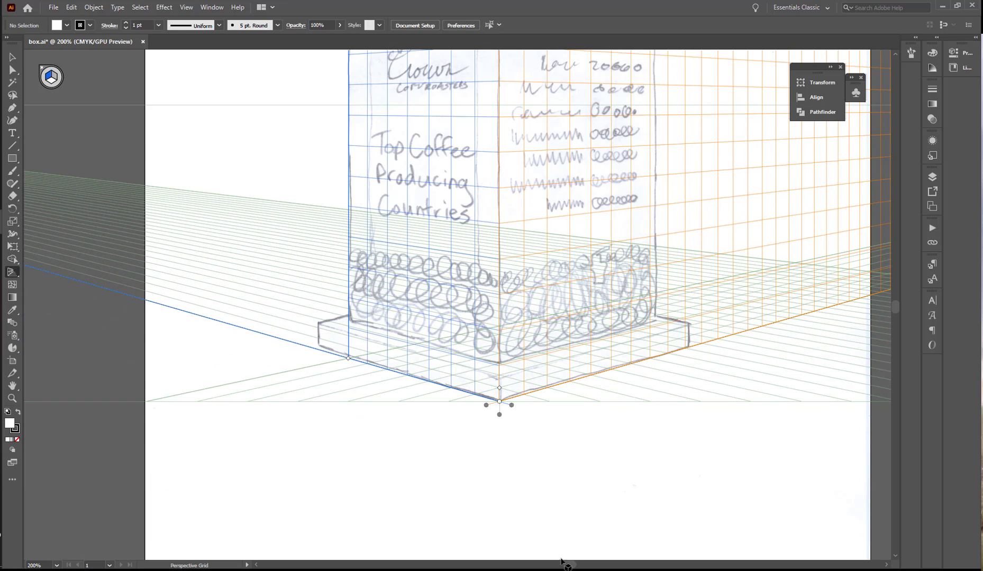
pyautogui.moveTo(568, 566); pyautogui.dragTo(576, 566)
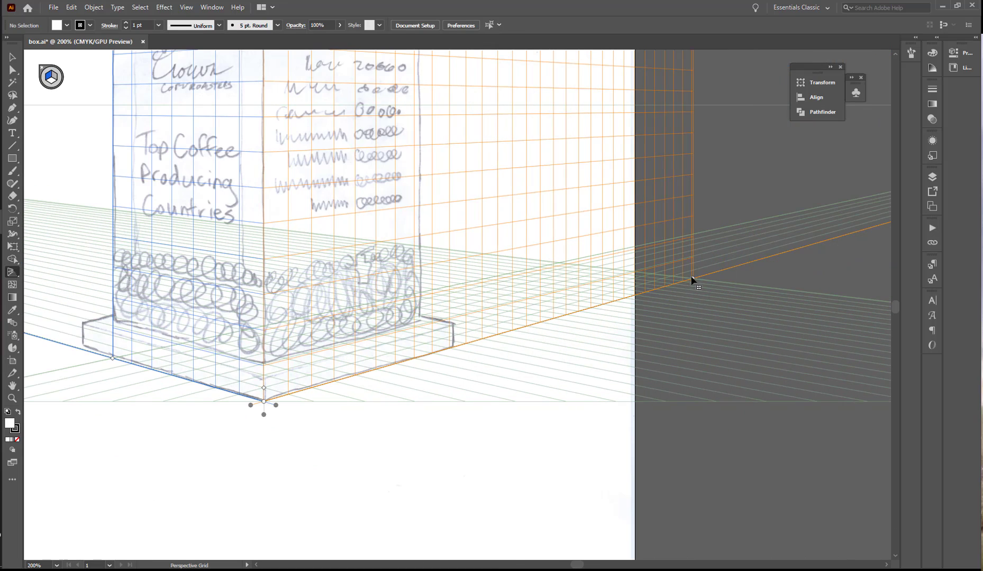
pyautogui.moveTo(692, 279); pyautogui.dragTo(472, 361)
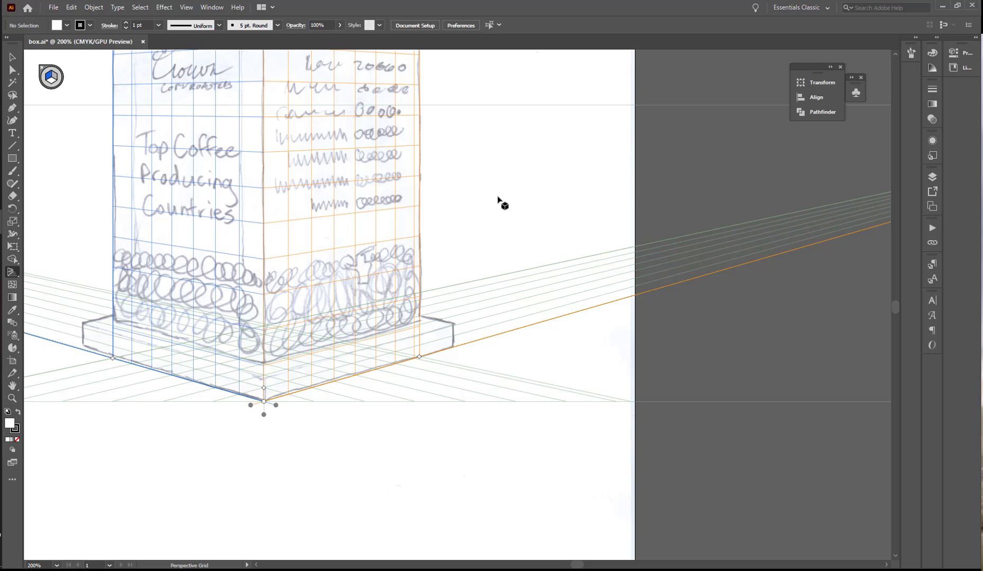
# Lower the perspective grid's vertical extent to the top front corner of the sketched box
pyautogui.scroll(3, 526, 213)
pyautogui.scroll(6, 526, 217)
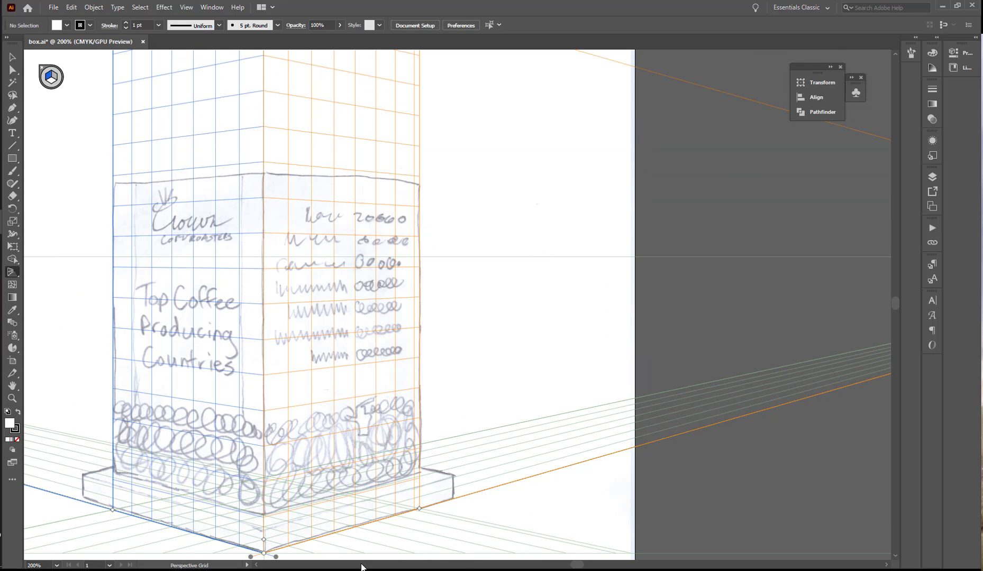
pyautogui.moveTo(577, 567); pyautogui.dragTo(559, 540)
pyautogui.scroll(8, 566, 360)
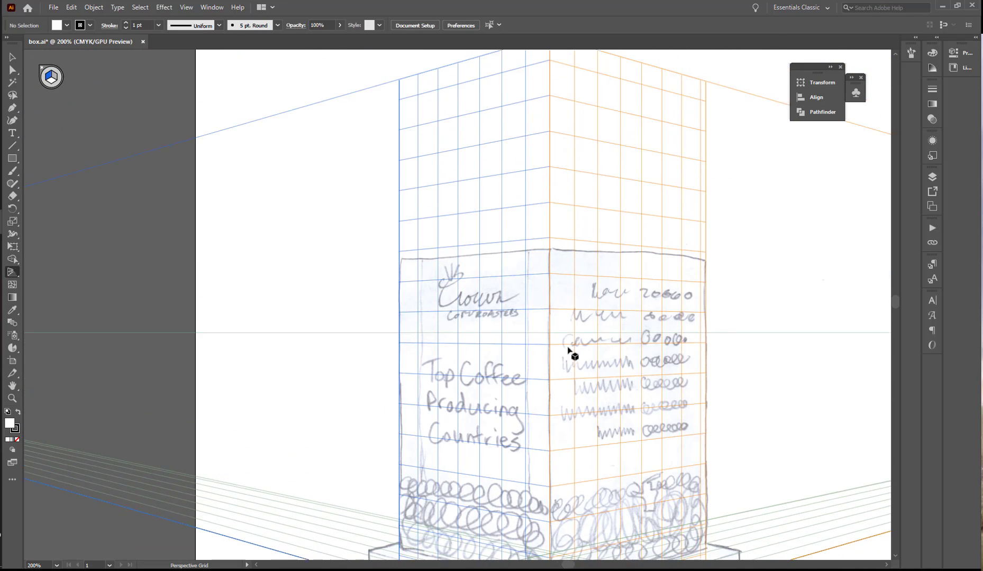
pyautogui.moveTo(549, 112); pyautogui.dragTo(547, 326)
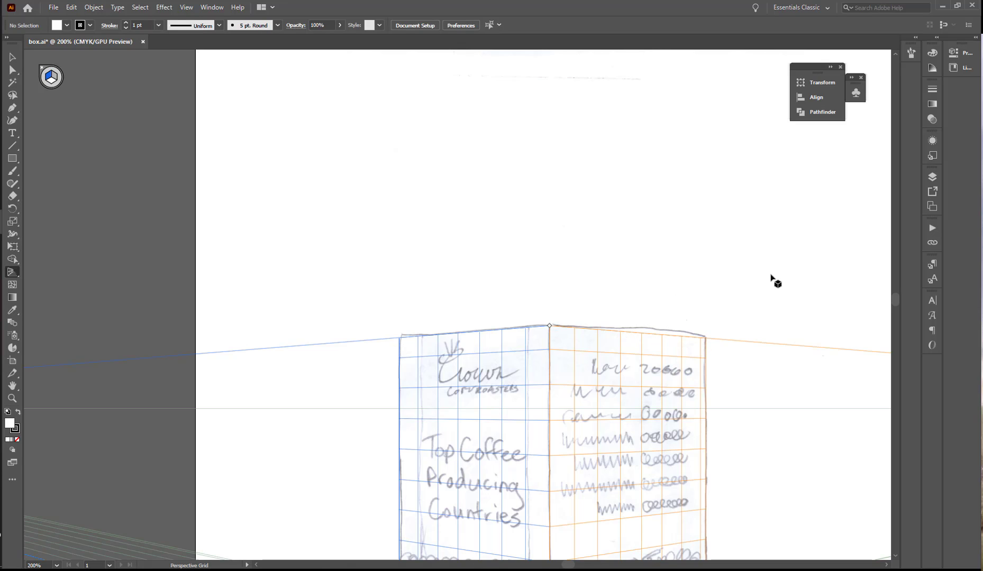
# Reduce the perspective grid's cell size so a grid line meets the faint inner line on the sketched base's front corner
pyautogui.scroll(-3, 773, 278)
pyautogui.scroll(-7, 778, 275)
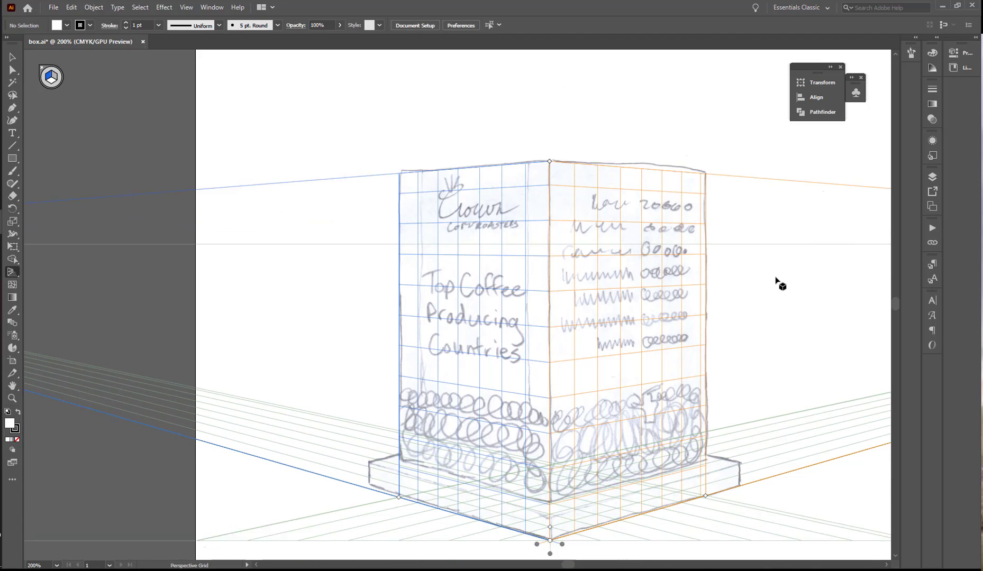
pyautogui.scroll(-1, 779, 283)
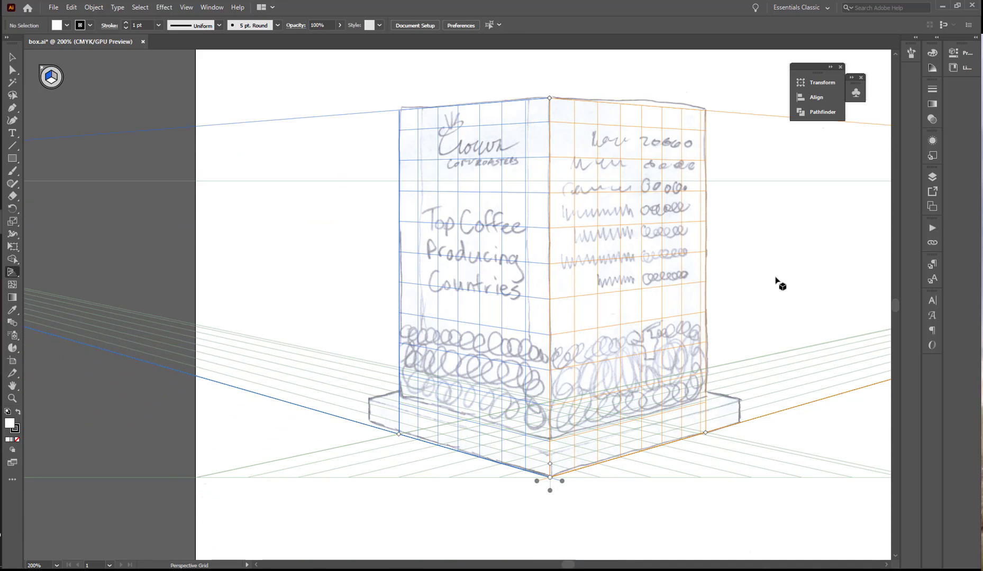
pyautogui.scroll(-1, 777, 277)
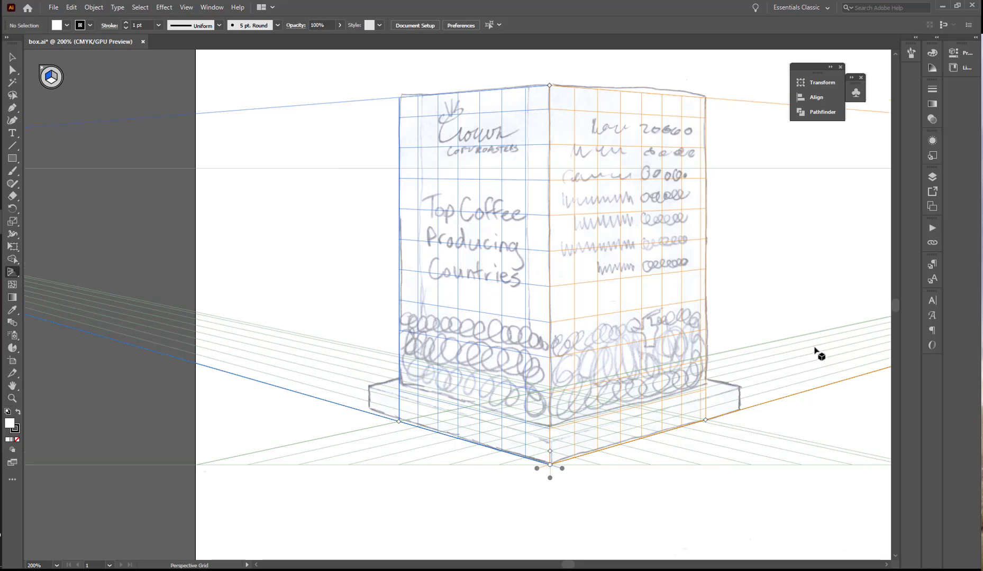
pyautogui.scroll(-2, 801, 333)
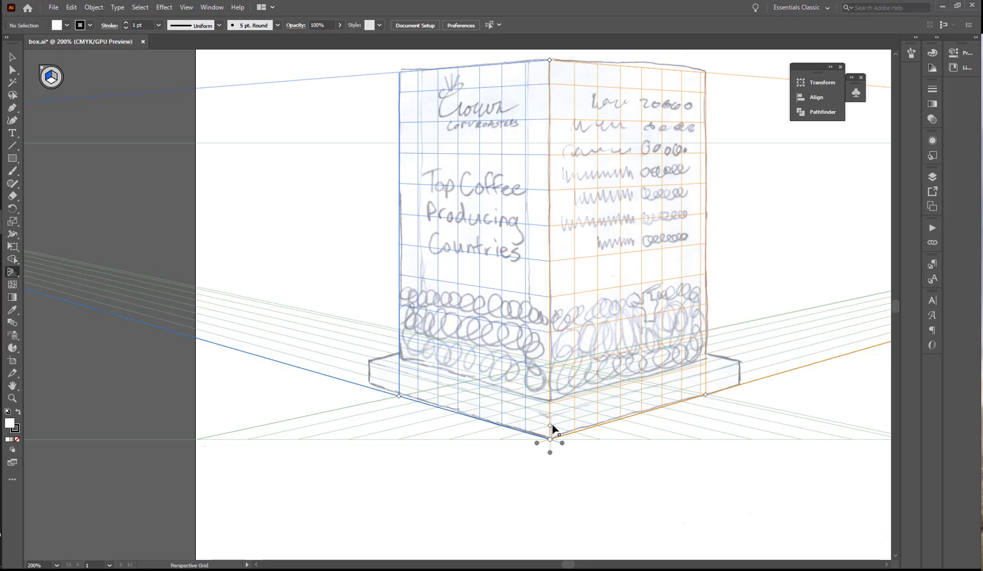
pyautogui.press('z')
pyautogui.click(553, 409)
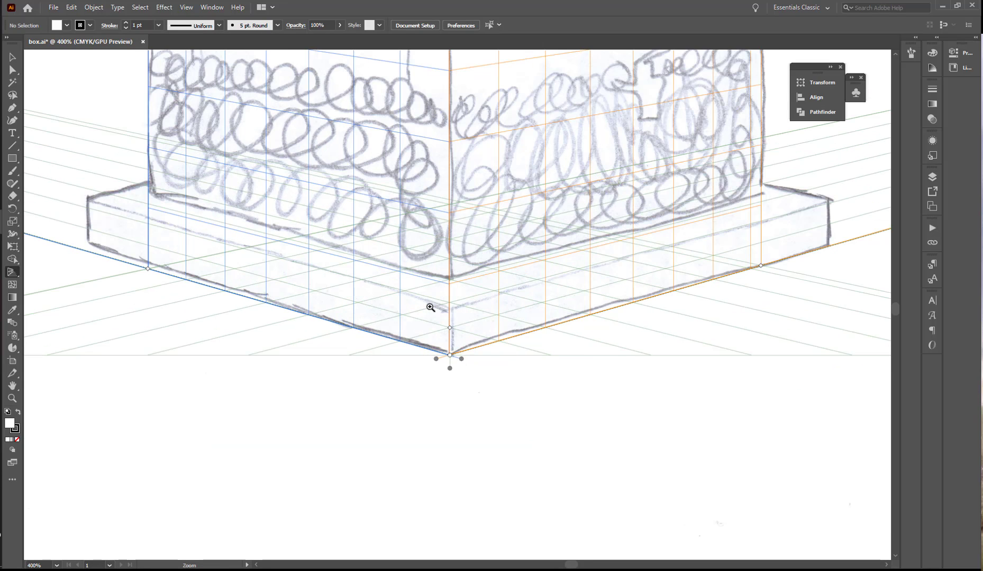
pyautogui.click(461, 290)
pyautogui.hotkey('shift', 'p')
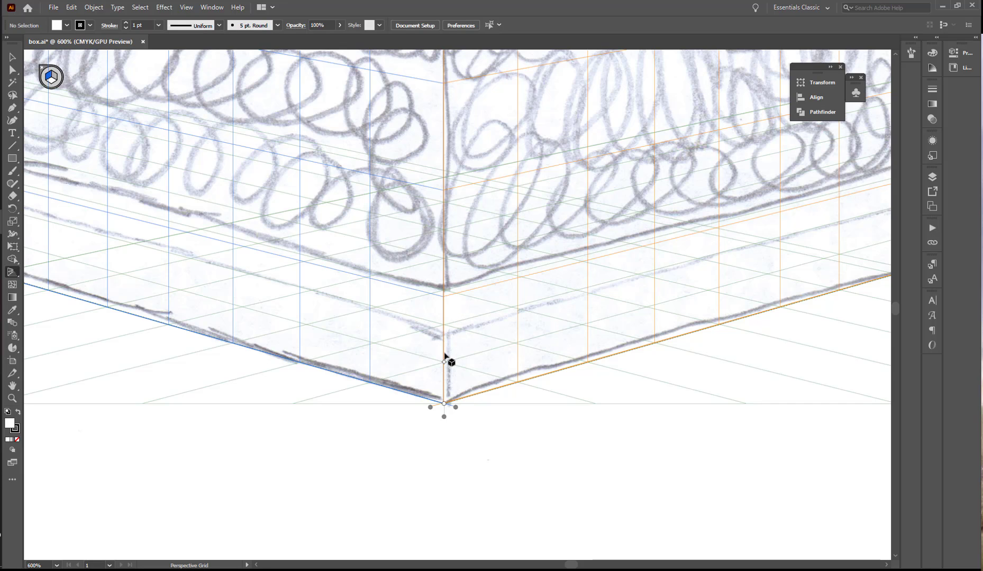
pyautogui.moveTo(443, 364); pyautogui.dragTo(444, 379)
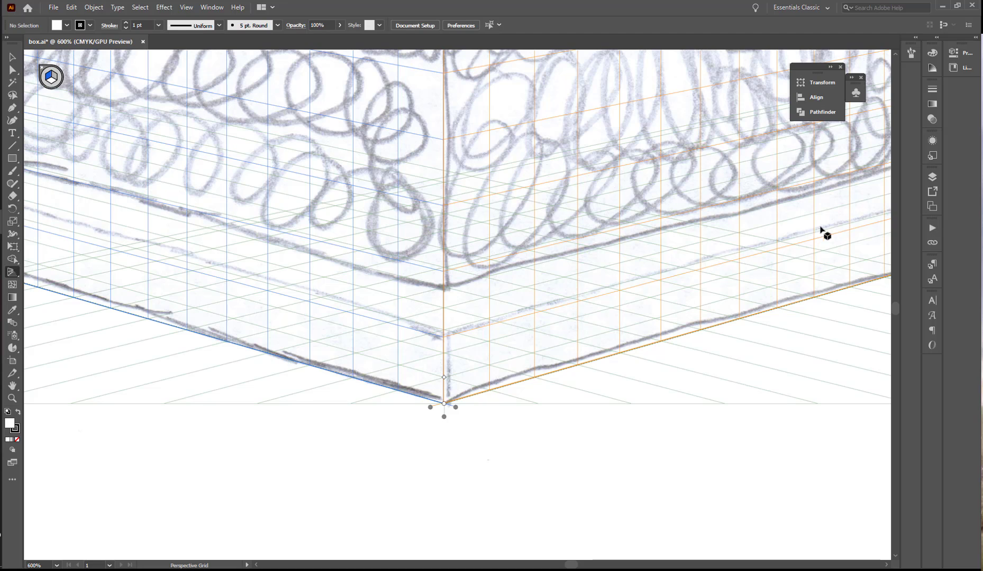
pyautogui.keyDown('ctrl'); pyautogui.keyDown('alt'); pyautogui.click(494, 307); pyautogui.keyUp('alt'); pyautogui.keyUp('ctrl')
pyautogui.keyDown('ctrl'); pyautogui.keyDown('alt'); pyautogui.click(507, 268); pyautogui.keyUp('alt'); pyautogui.keyUp('ctrl')
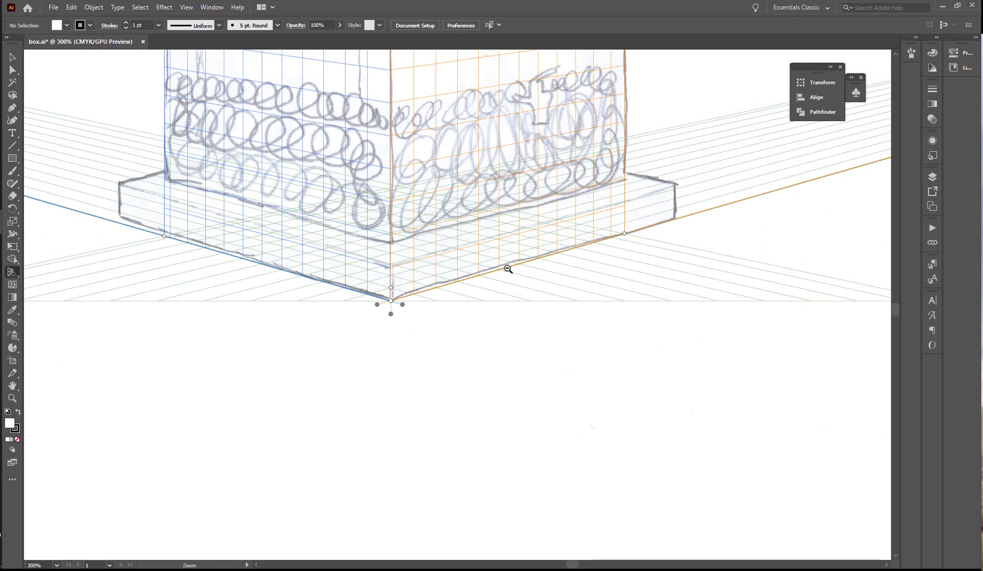
pyautogui.keyDown('ctrl'); pyautogui.keyDown('alt'); pyautogui.click(513, 263); pyautogui.keyUp('alt'); pyautogui.keyUp('ctrl')
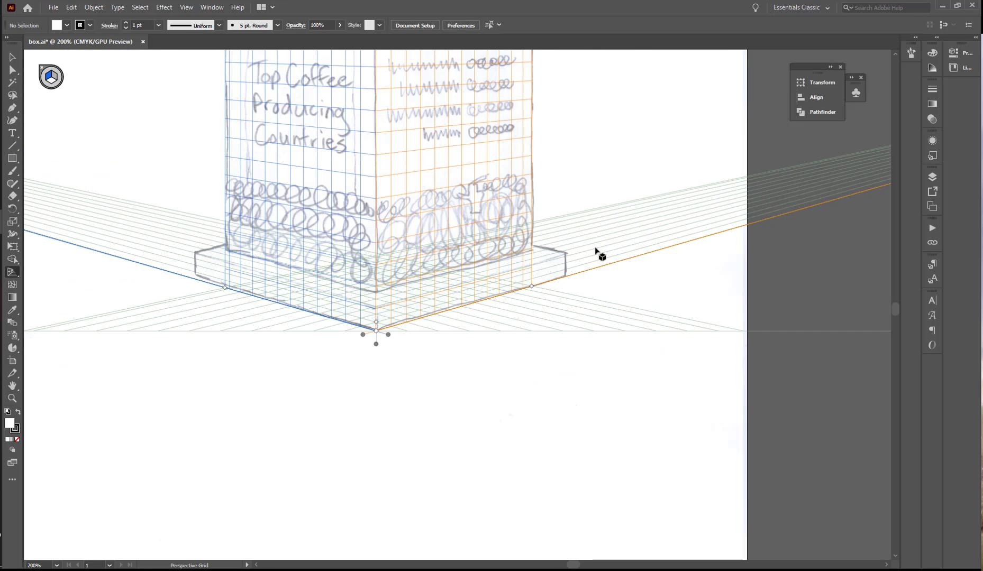
pyautogui.moveTo(446, 377); pyautogui.dragTo(485, 466)
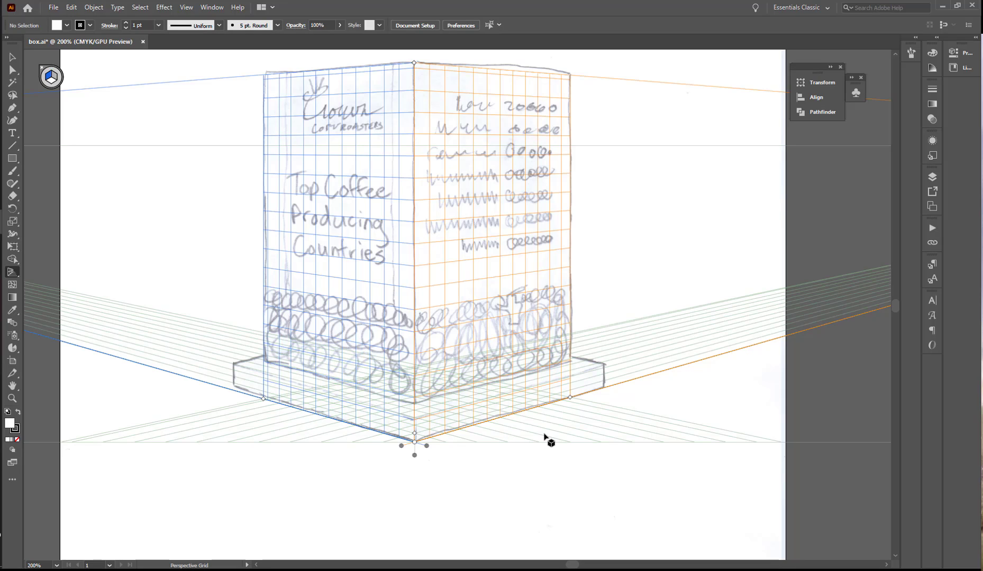
# Lower the perspective grid's opacity to 30% in the grid definition
pyautogui.scroll(1, 549, 438)
pyautogui.scroll(1, 615, 435)
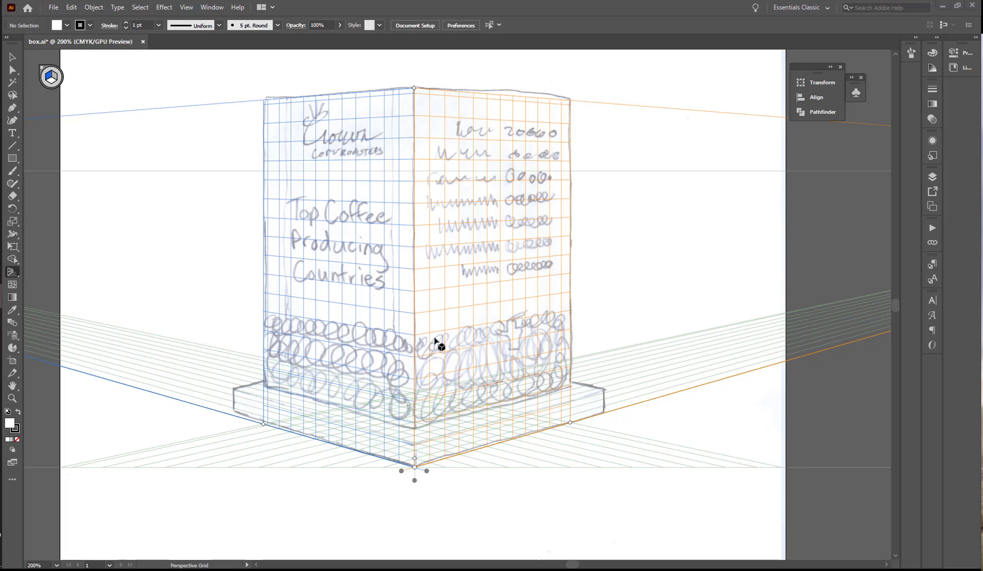
pyautogui.click(193, 9)
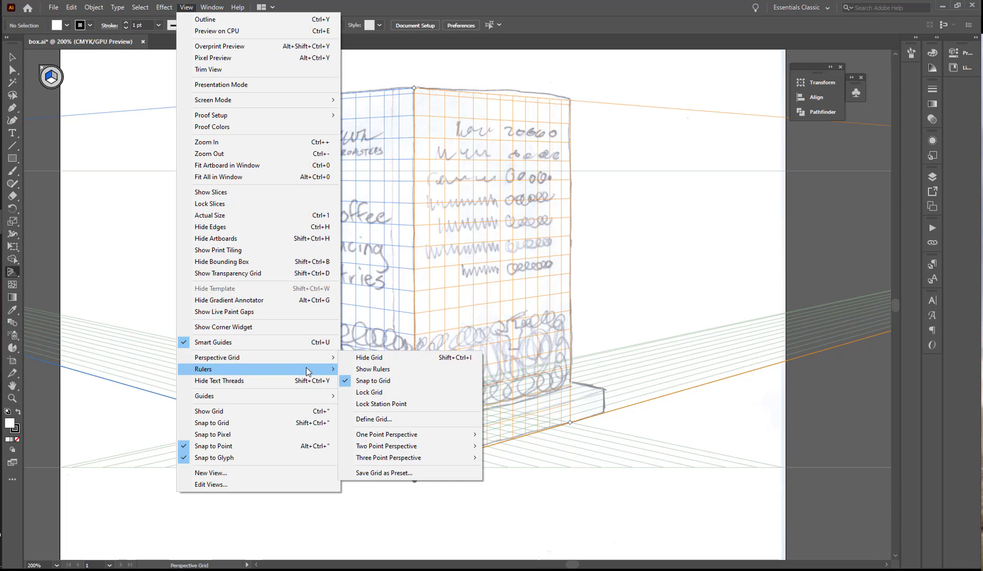
pyautogui.click(386, 419)
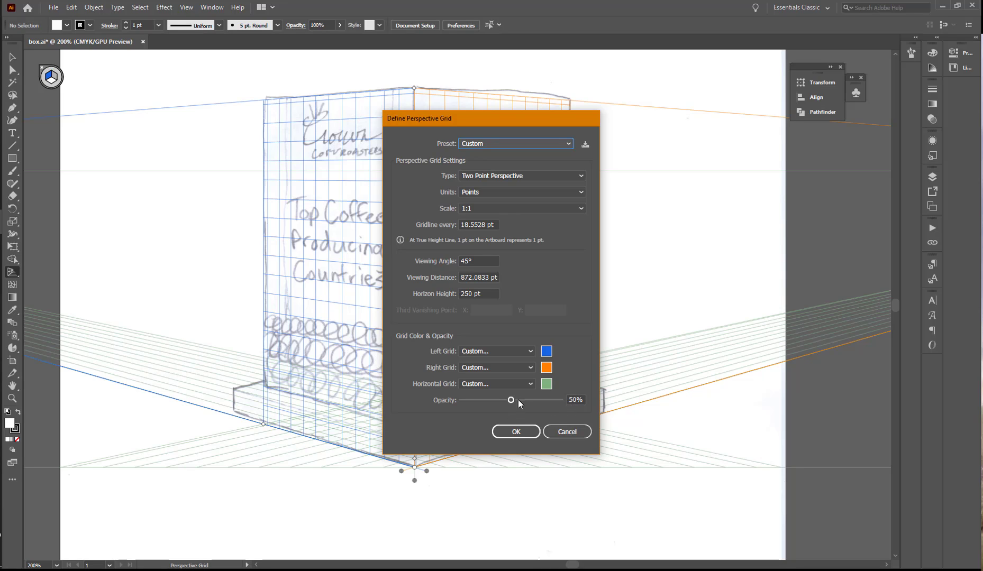
pyautogui.click(573, 400)
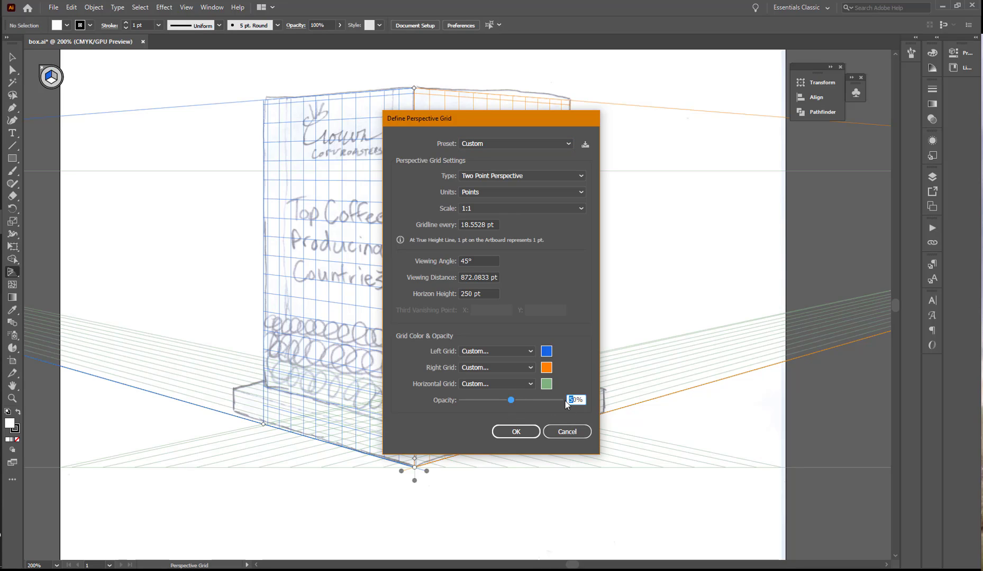
pyautogui.write('3')
pyautogui.press('Return')
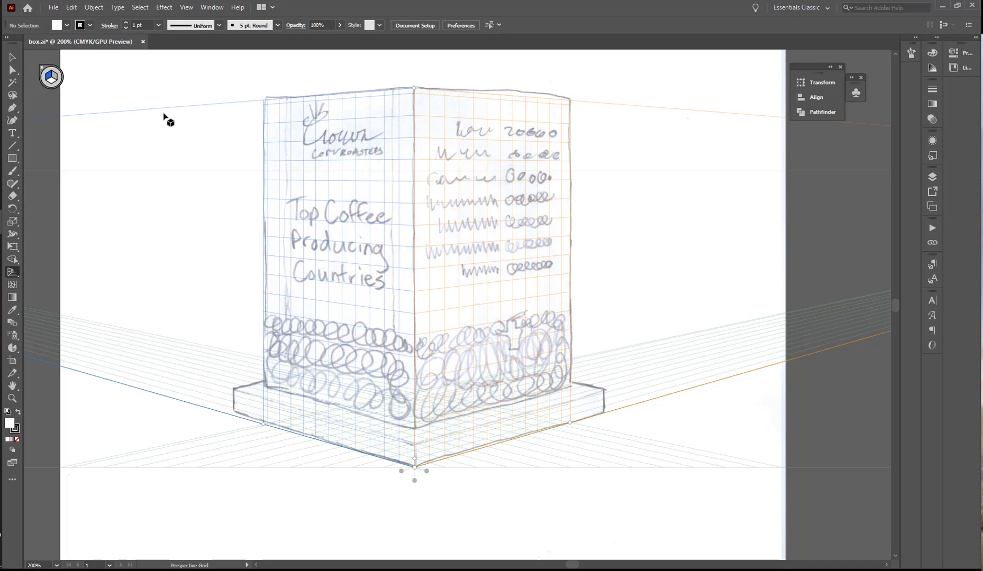
# Save the document as coffee-producers.ai in the Coffee folder, keeping the default Illustrator 2020 options
pyautogui.click(53, 7)
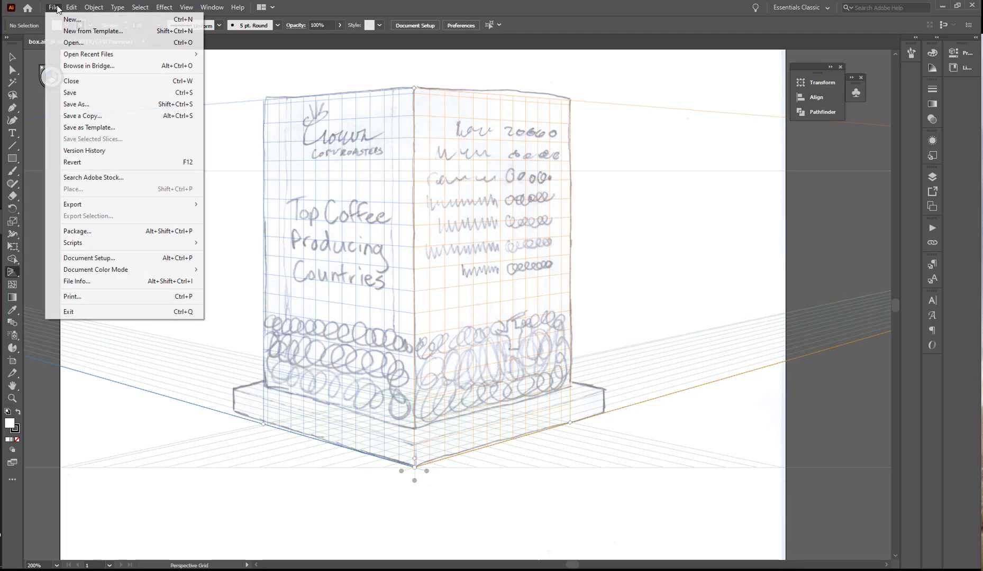
pyautogui.click(68, 104)
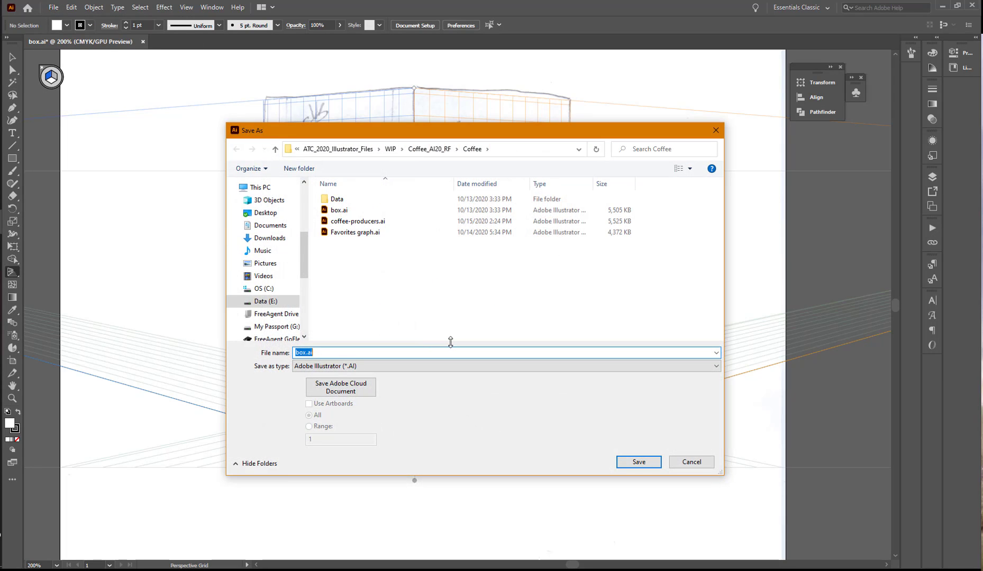
pyautogui.click(358, 225)
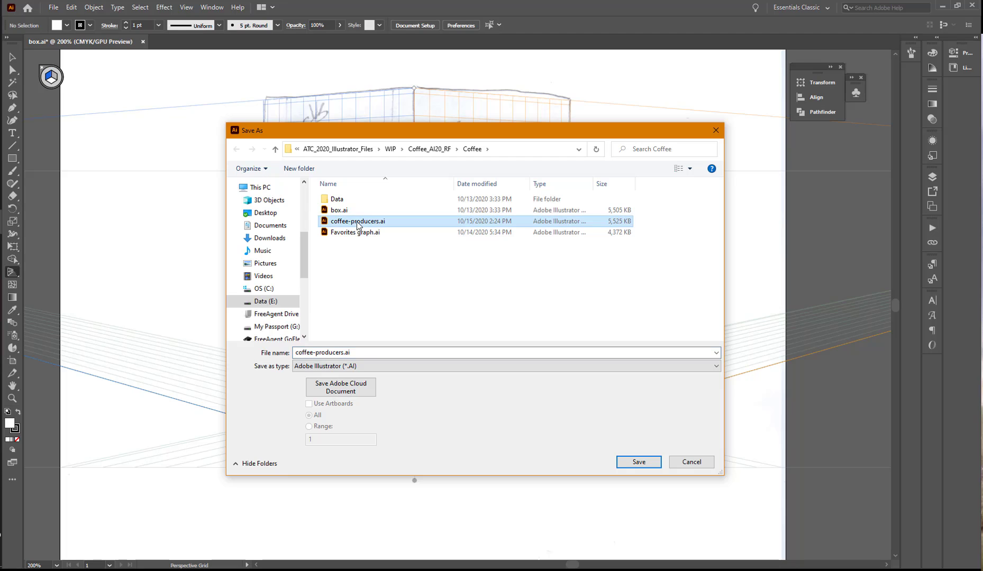
pyautogui.click(638, 462)
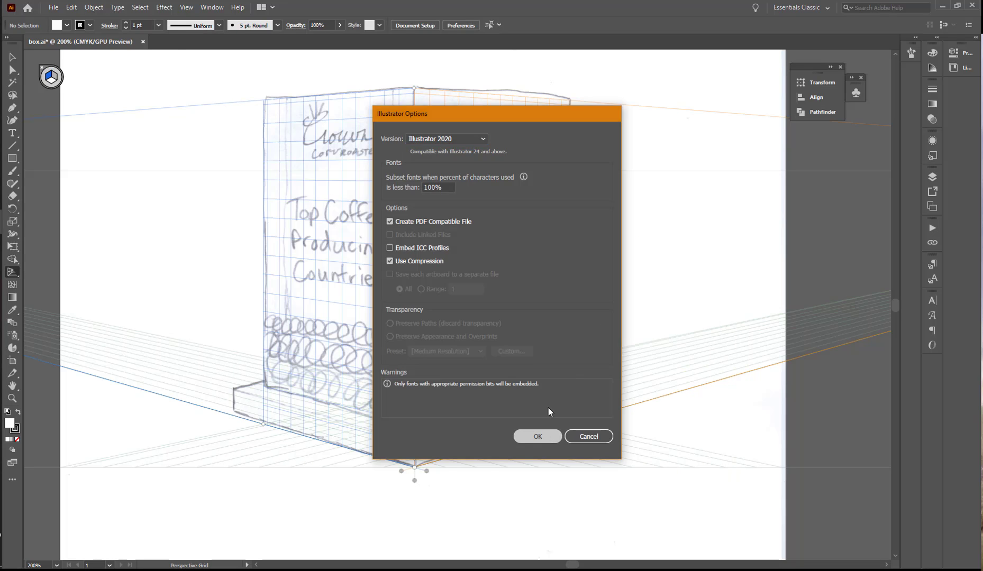
pyautogui.click(548, 439)
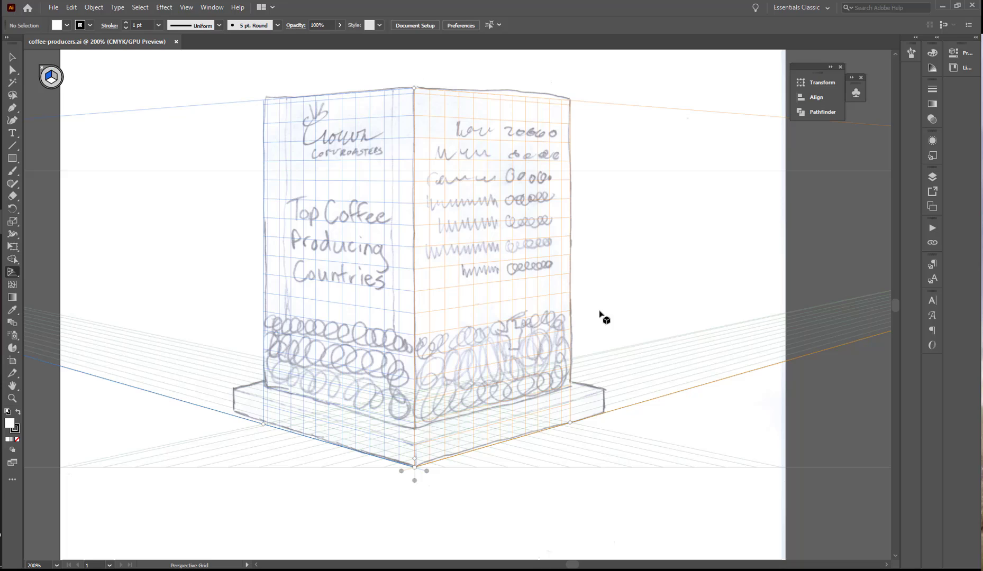
# Ready the Rectangle tool with the default fill and stroke, and make the Artwork layer active
pyautogui.click(12, 158)
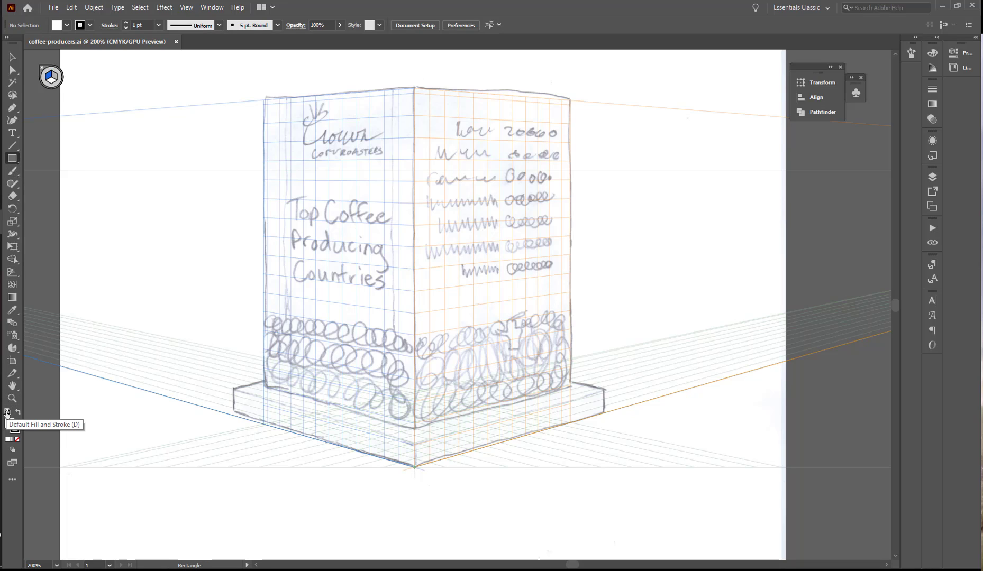
pyautogui.click(7, 413)
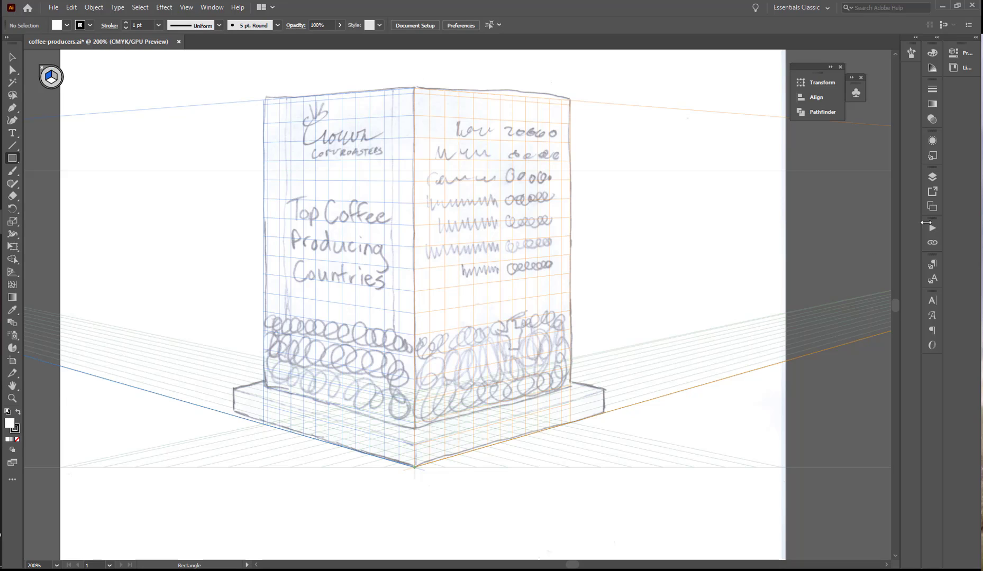
pyautogui.click(931, 177)
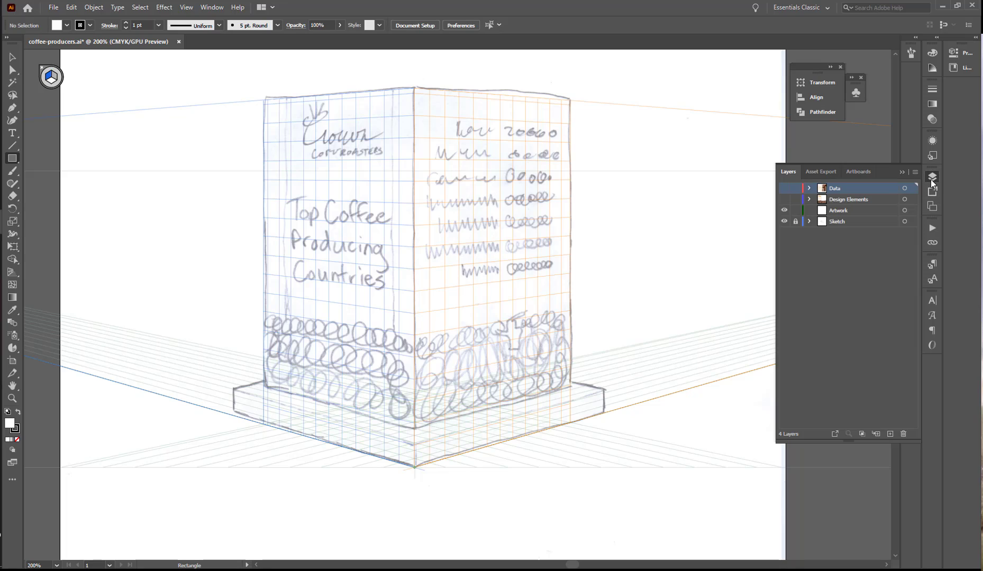
pyautogui.click(850, 210)
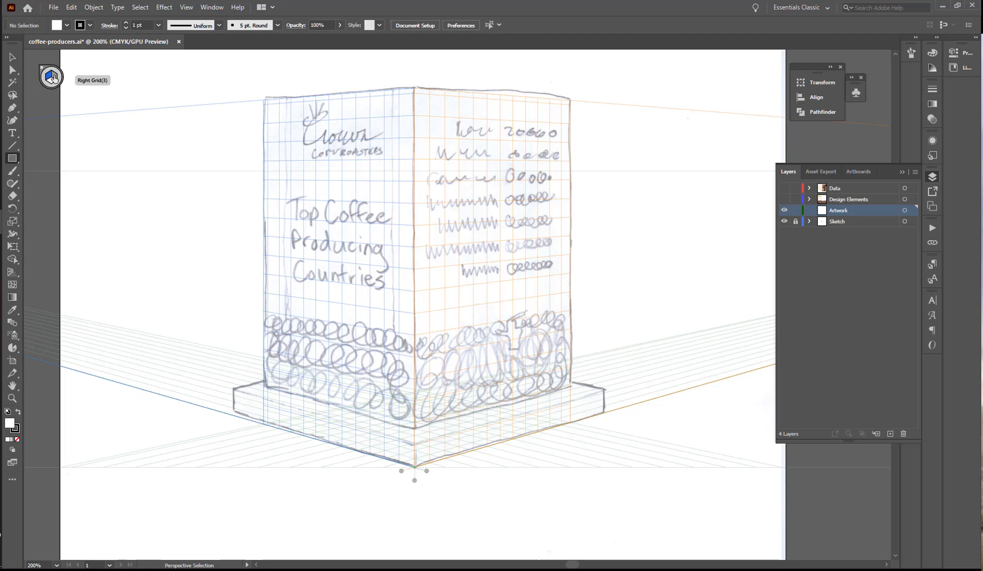
# Draw a rectangle about 277 × 19 pt on the right grid plane, from the base's bottom front corner to its right end
pyautogui.click(53, 77)
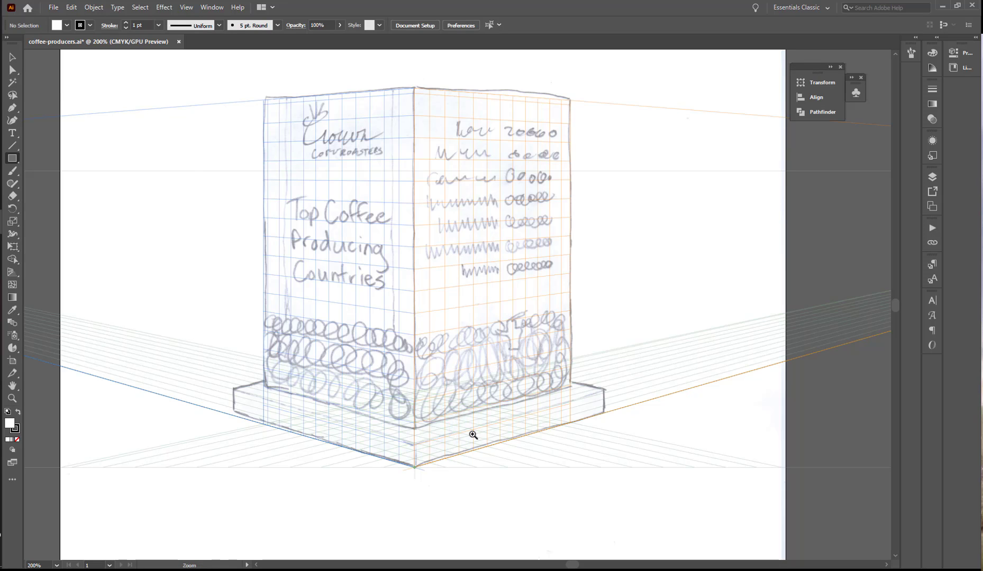
pyautogui.click(470, 432)
pyautogui.click(532, 299)
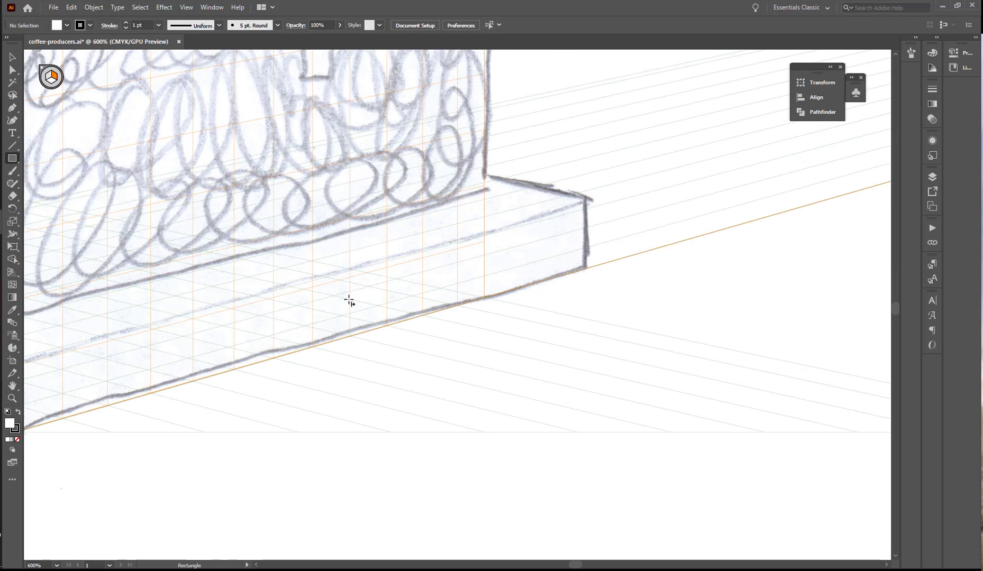
pyautogui.moveTo(339, 309); pyautogui.dragTo(500, 285)
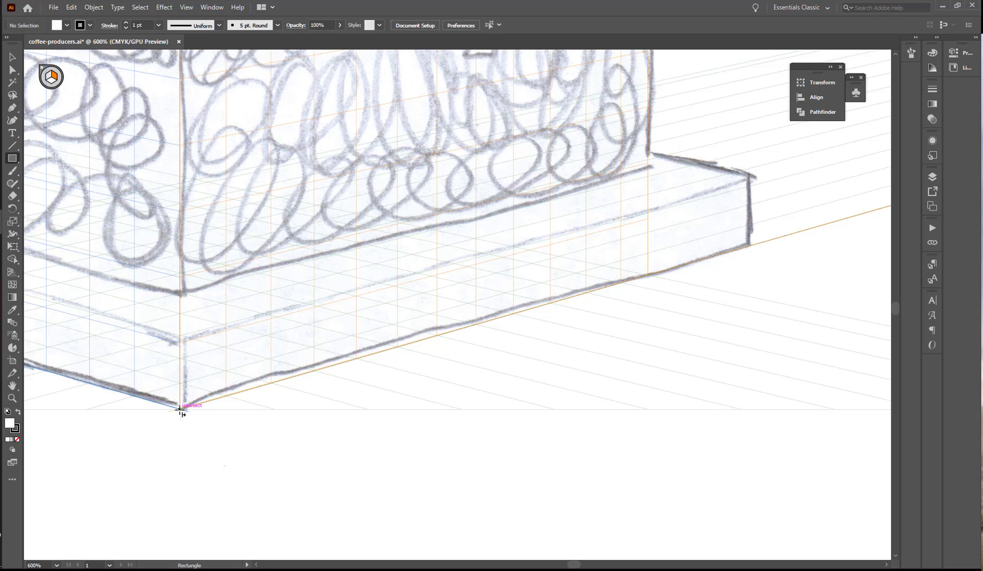
pyautogui.moveTo(180, 409); pyautogui.dragTo(750, 195)
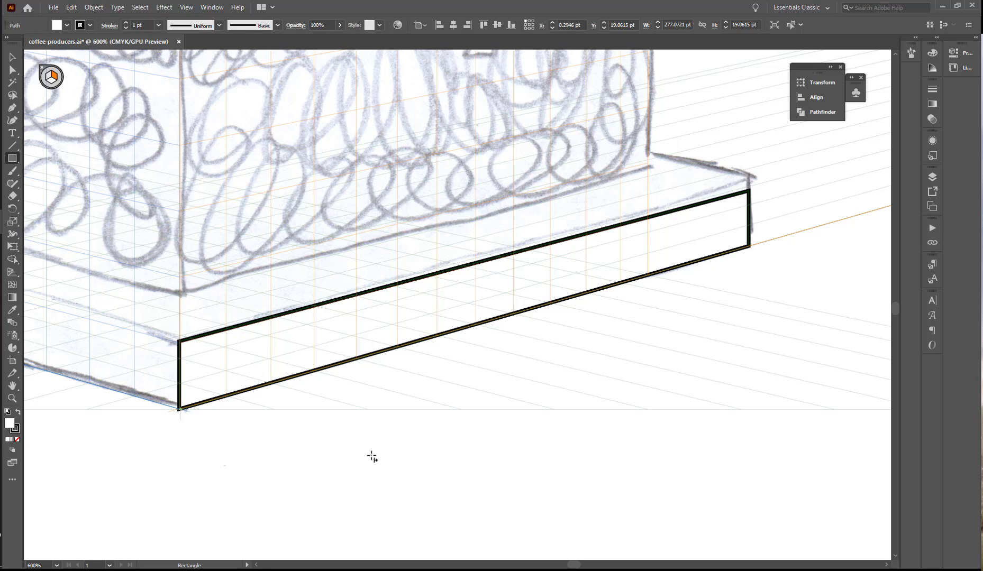
# Draw a rectangle about 264 × 19 pt on the left grid plane, from the front corner to the base's left end
pyautogui.moveTo(573, 565)
pyautogui.mouseDown()
pyautogui.moveTo(562, 566)
pyautogui.moveTo(572, 566)
pyautogui.mouseUp()
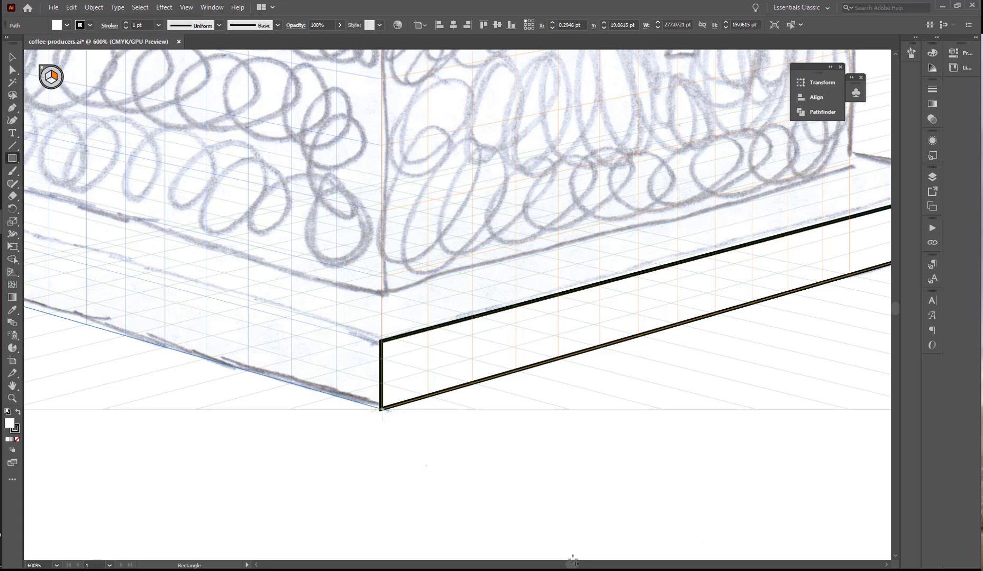
pyautogui.moveTo(571, 564); pyautogui.dragTo(568, 566)
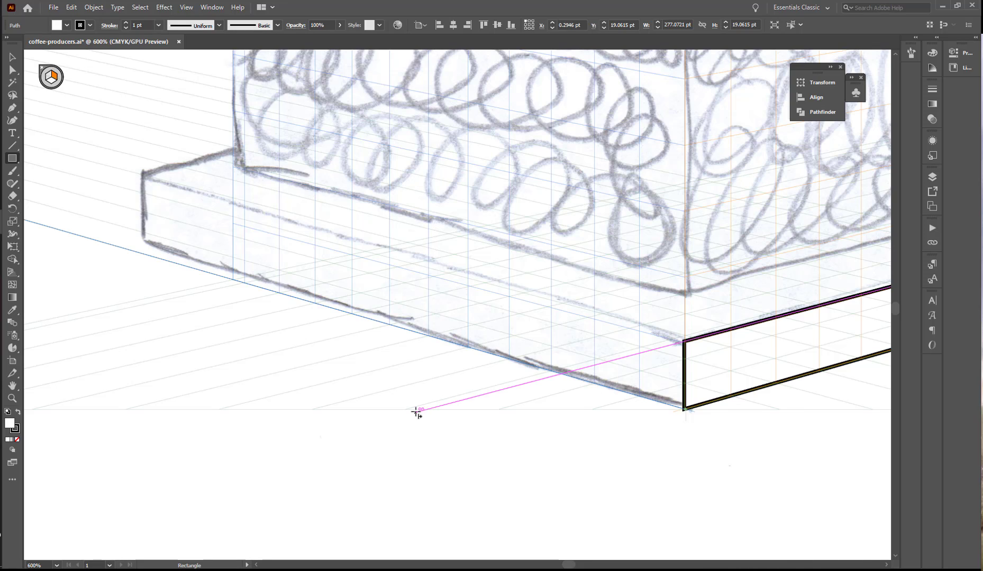
pyautogui.hotkey('shift', 'v')
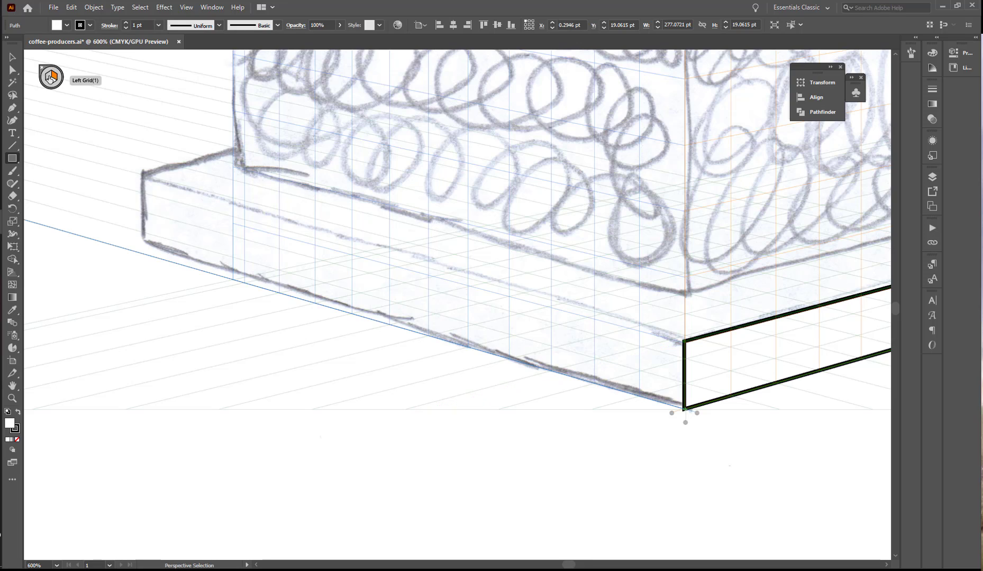
pyautogui.click(51, 77)
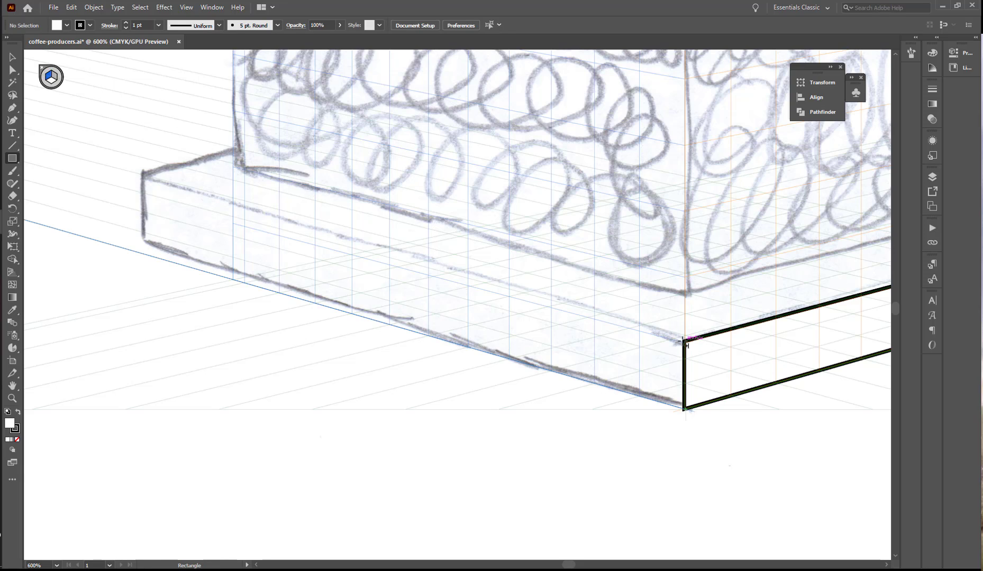
pyautogui.moveTo(685, 342); pyautogui.dragTo(140, 253)
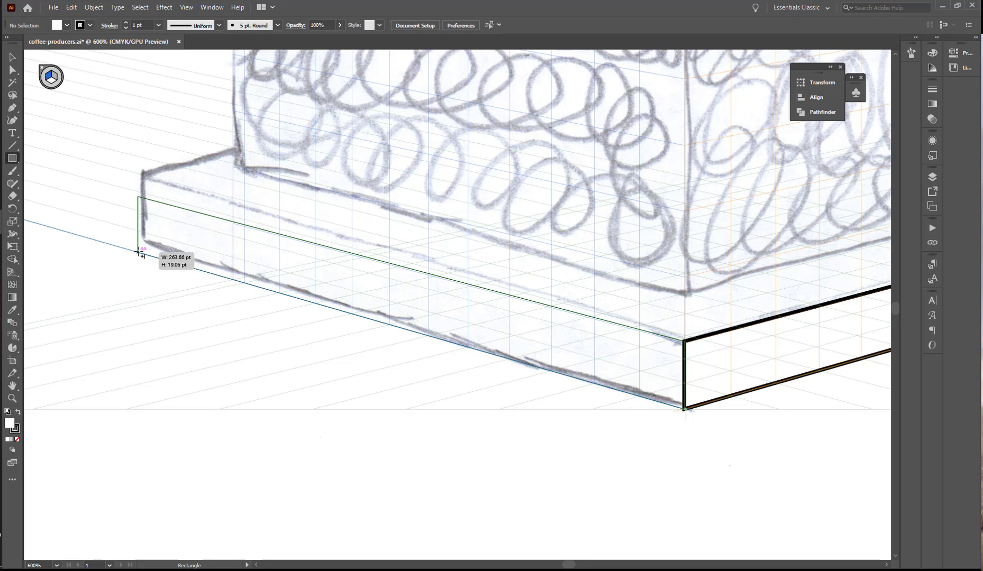
pyautogui.moveTo(139, 253); pyautogui.dragTo(139, 253)
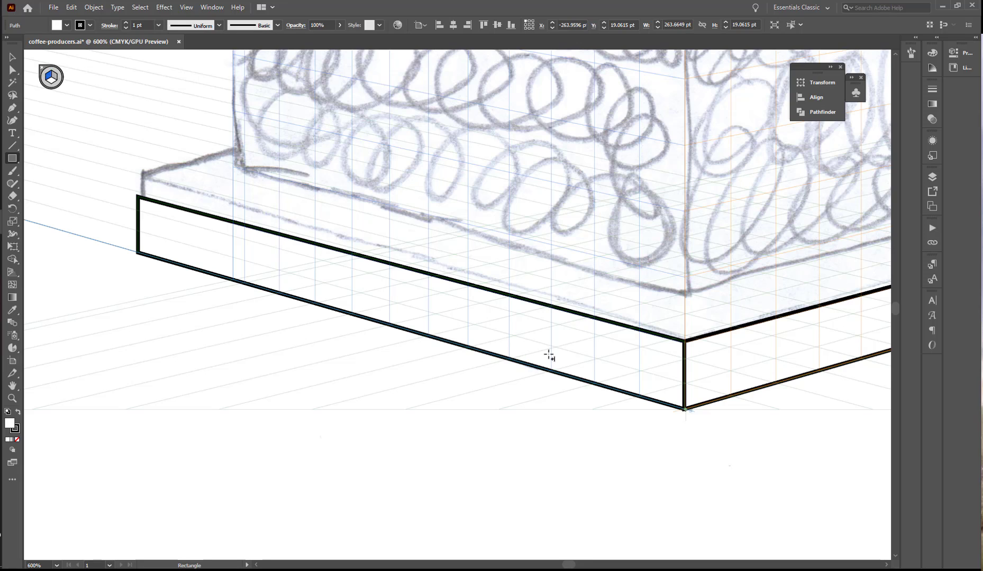
# Make the horizontal grid the active perspective plane
pyautogui.click(50, 83)
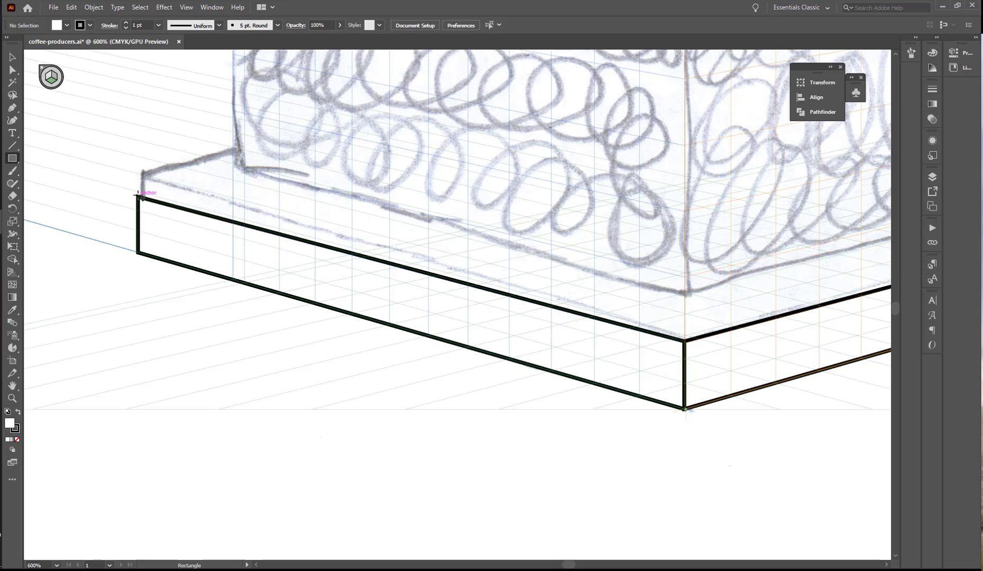
pyautogui.moveTo(137, 194)
pyautogui.mouseDown()
pyautogui.moveTo(370, 181)
pyautogui.moveTo(141, 192)
pyautogui.mouseUp()
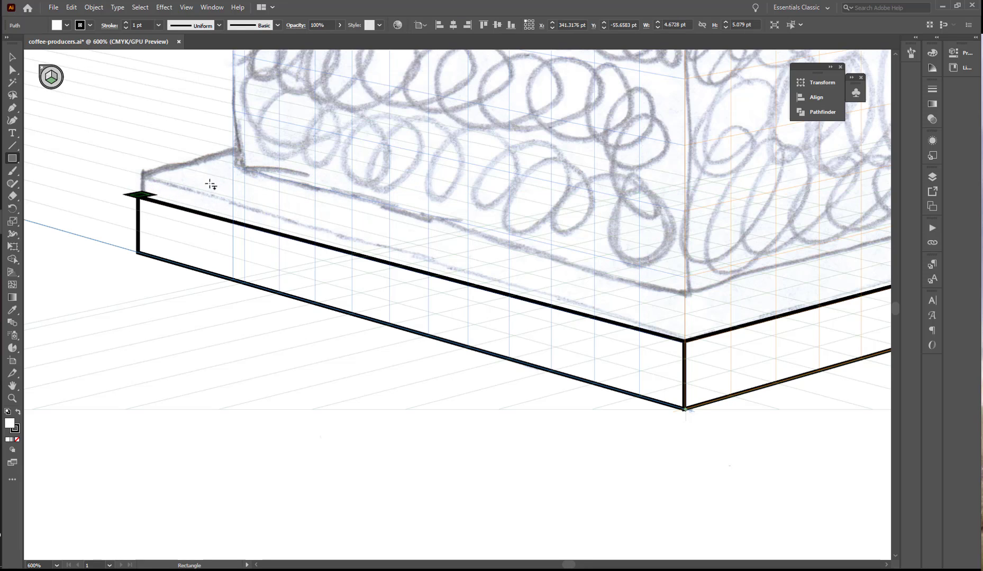
pyautogui.hotkey('ctrl', 'z')
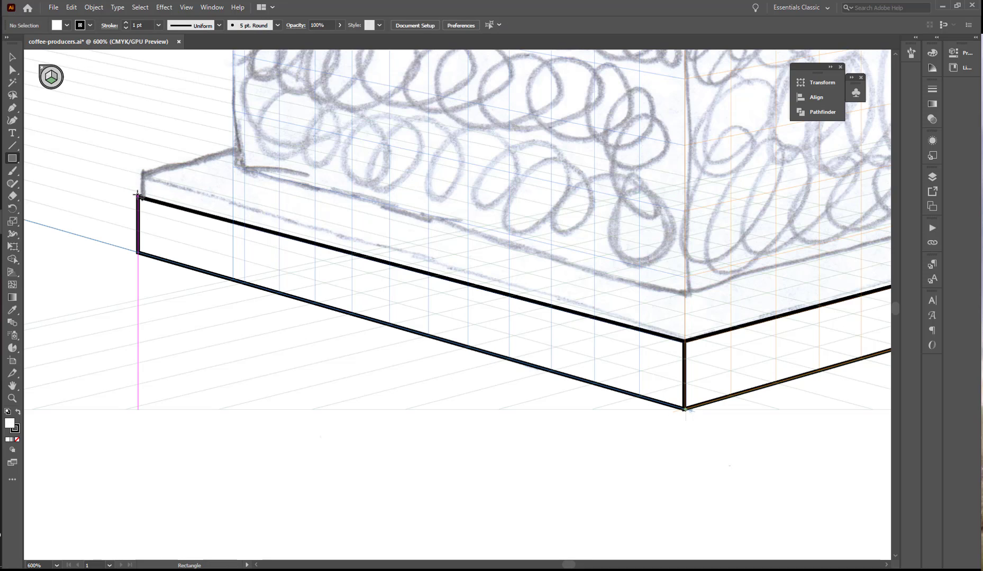
pyautogui.moveTo(137, 193); pyautogui.dragTo(262, 193)
pyautogui.hotkey('ctrl', 'z')
pyautogui.moveTo(137, 195)
pyautogui.mouseDown()
pyautogui.moveTo(612, 202)
pyautogui.moveTo(873, 267)
pyautogui.moveTo(615, 216)
pyautogui.moveTo(627, 217)
pyautogui.mouseUp()
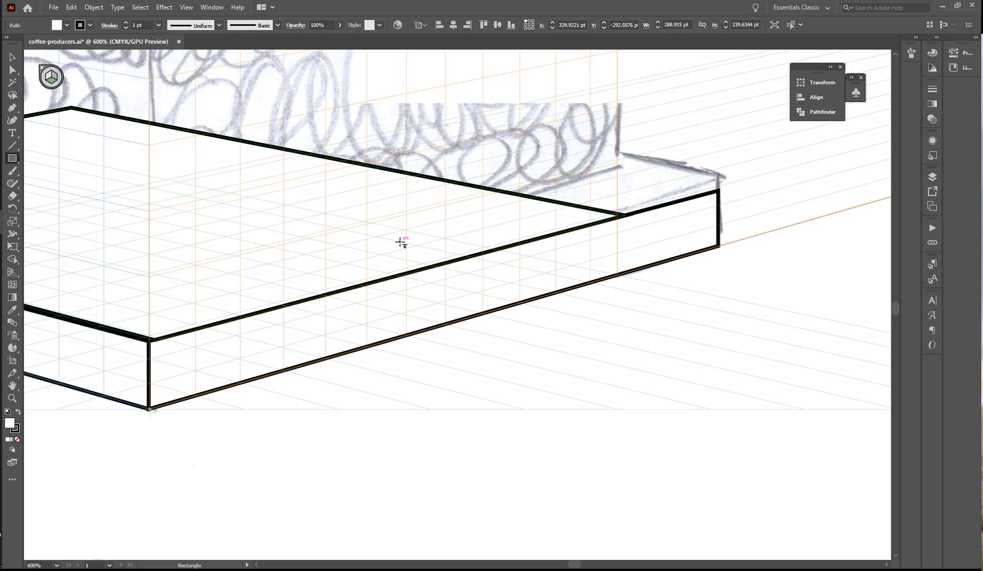
pyautogui.hotkey('ctrl', 'z')
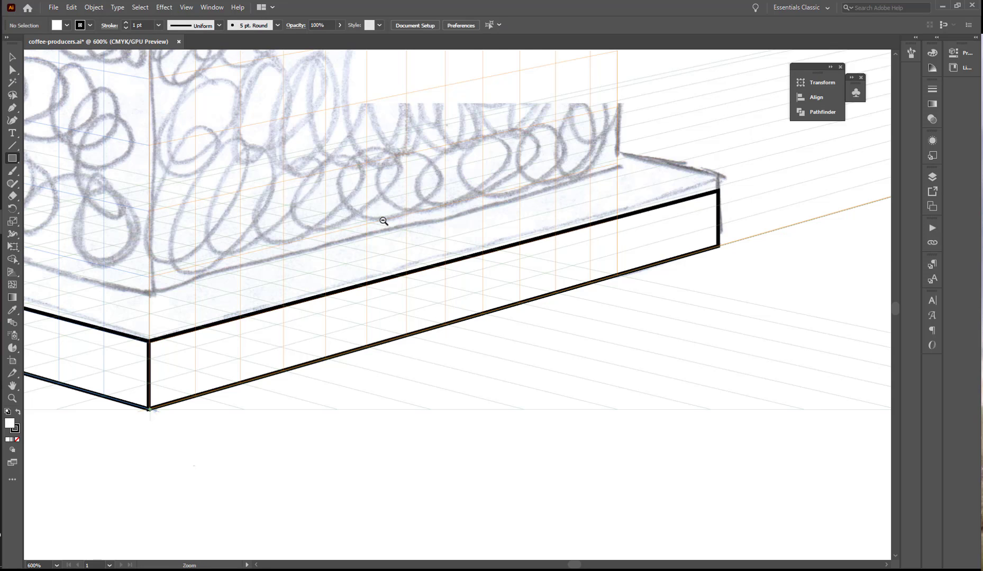
# Draw the base's top face as a rectangle about 285 × 300 pt, spanning from the left face's outer corner to the right face's outer corner
pyautogui.hotkey('ctrl', '-')
pyautogui.hotkey('ctrl', '-')
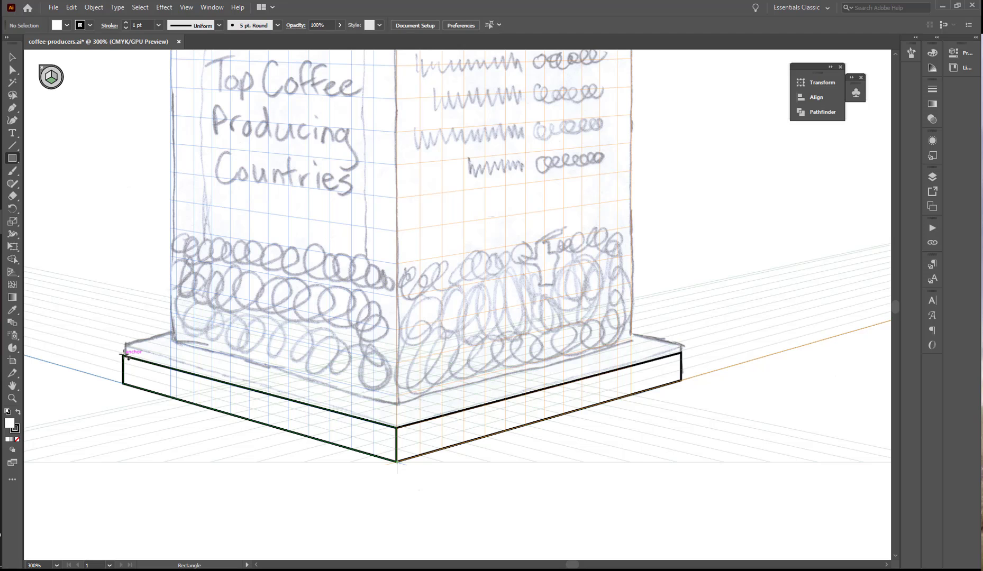
pyautogui.moveTo(123, 354); pyautogui.dragTo(684, 353)
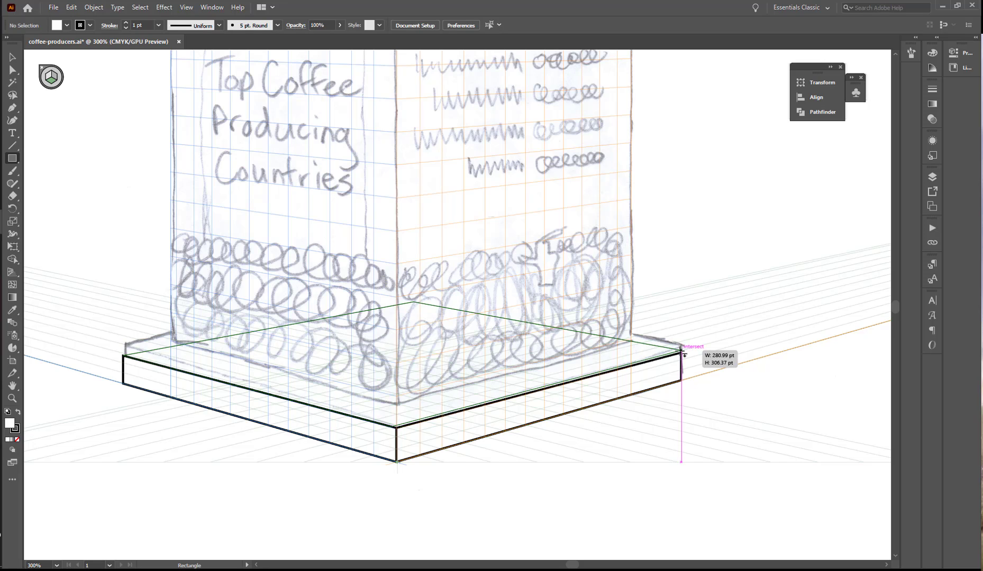
pyautogui.moveTo(684, 354); pyautogui.dragTo(684, 355)
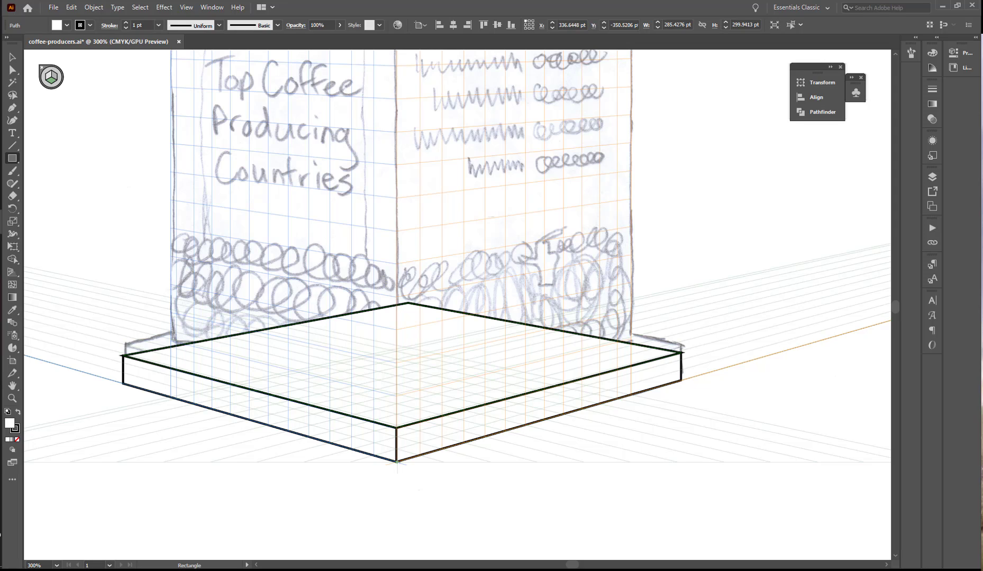
# Hide the Sketch layer and the perspective grid so only the base artwork shows
pyautogui.click(932, 176)
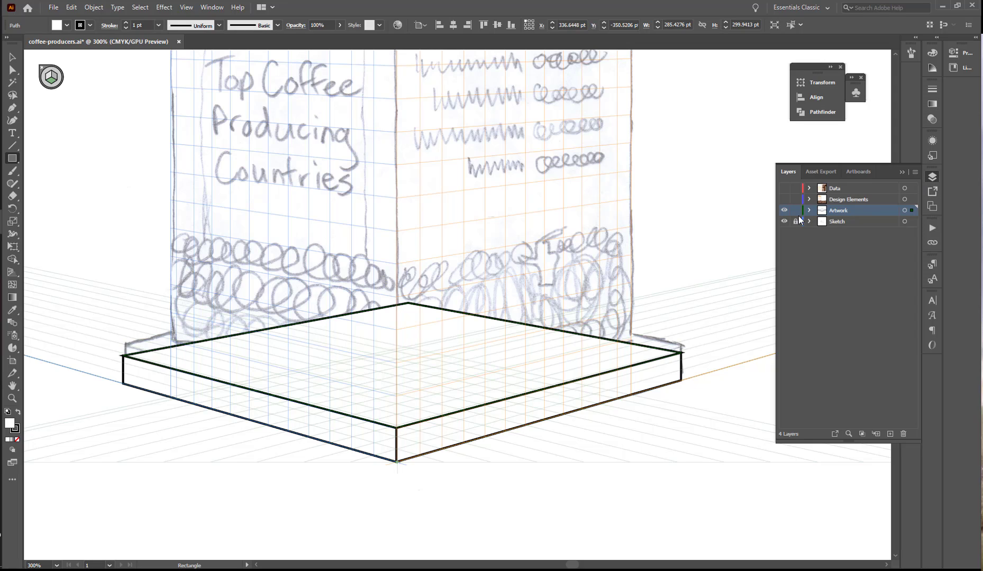
pyautogui.click(784, 222)
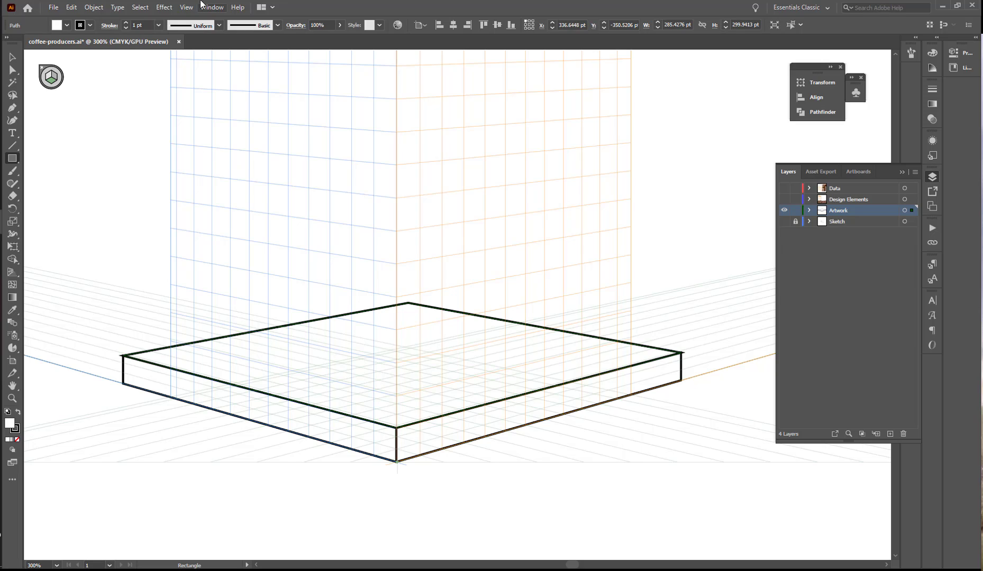
pyautogui.click(185, 7)
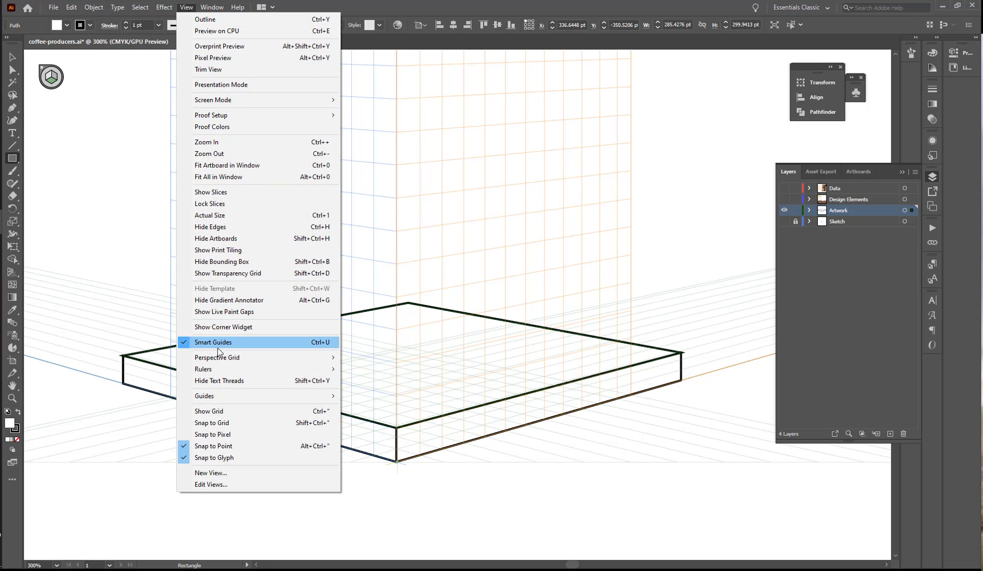
pyautogui.moveTo(220, 359)
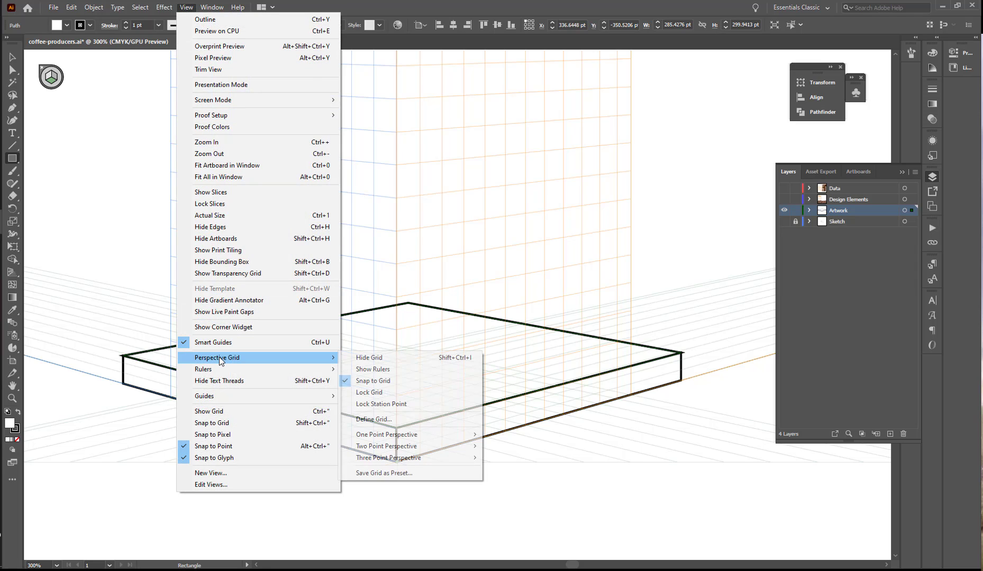
pyautogui.click(369, 360)
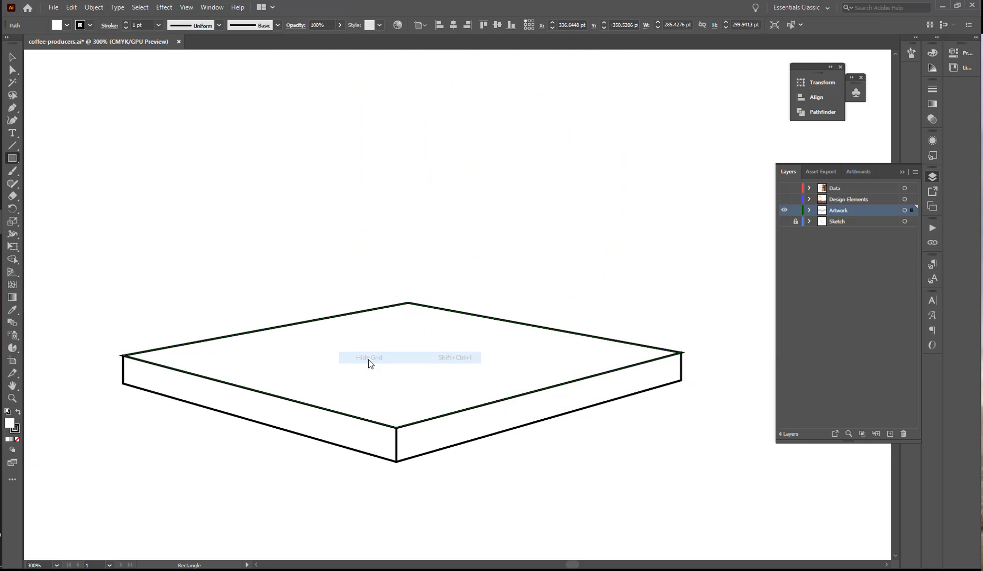
# Remove the stroke from the base's top face
pyautogui.click(12, 57)
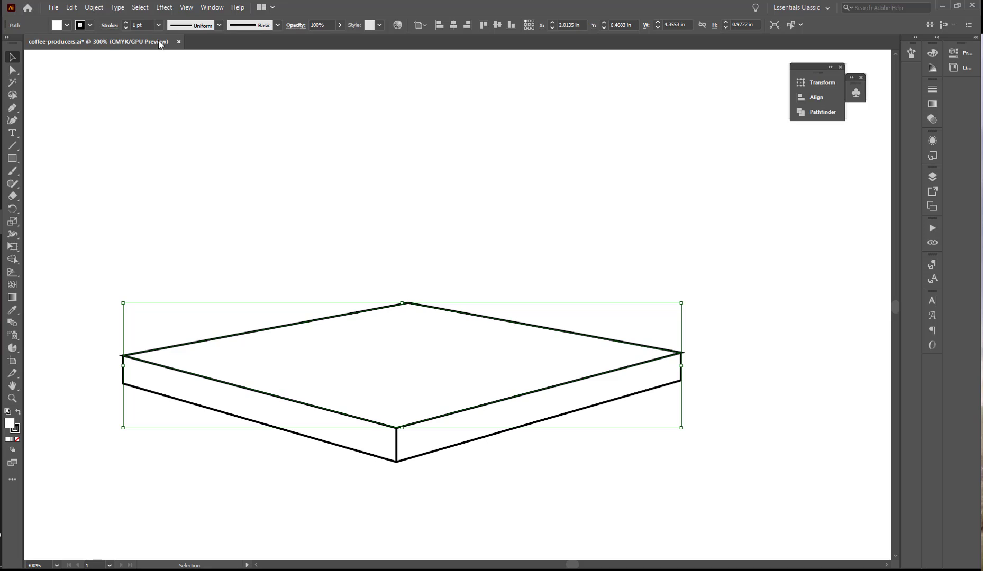
pyautogui.click(125, 27)
pyautogui.click(125, 27)
pyautogui.click(126, 27)
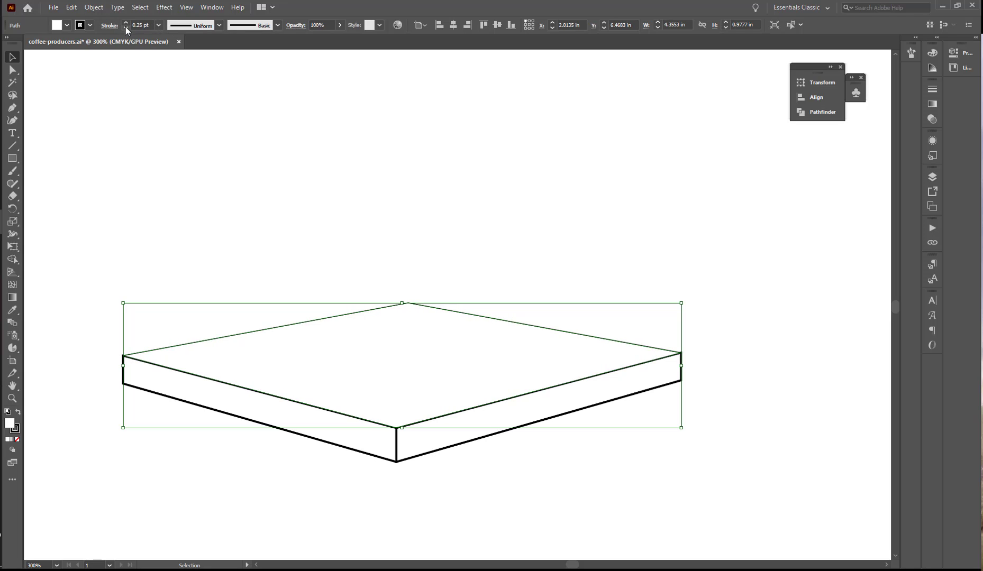
pyautogui.click(126, 27)
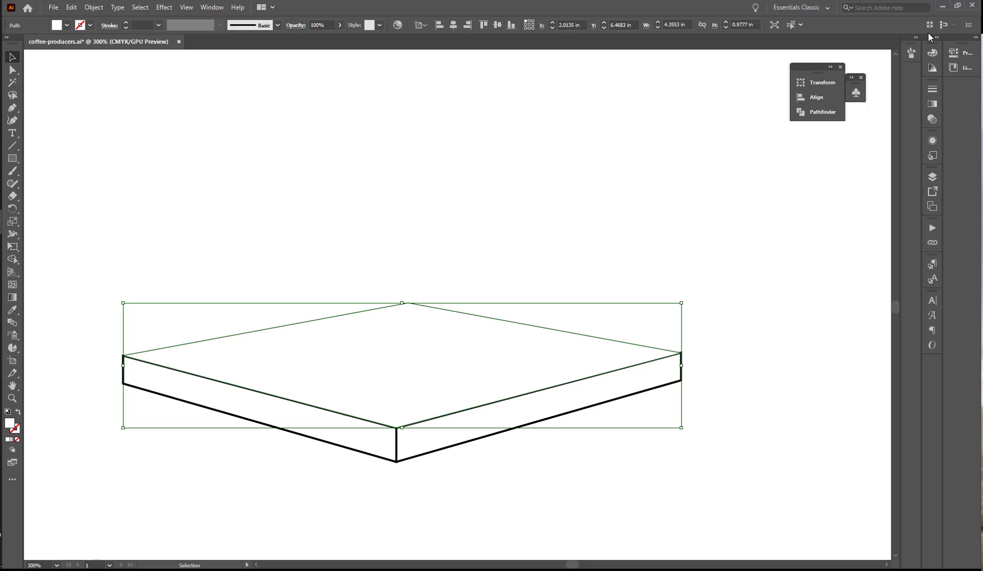
# Show the document's swatches and dock them beside the other color controls
pyautogui.click(212, 7)
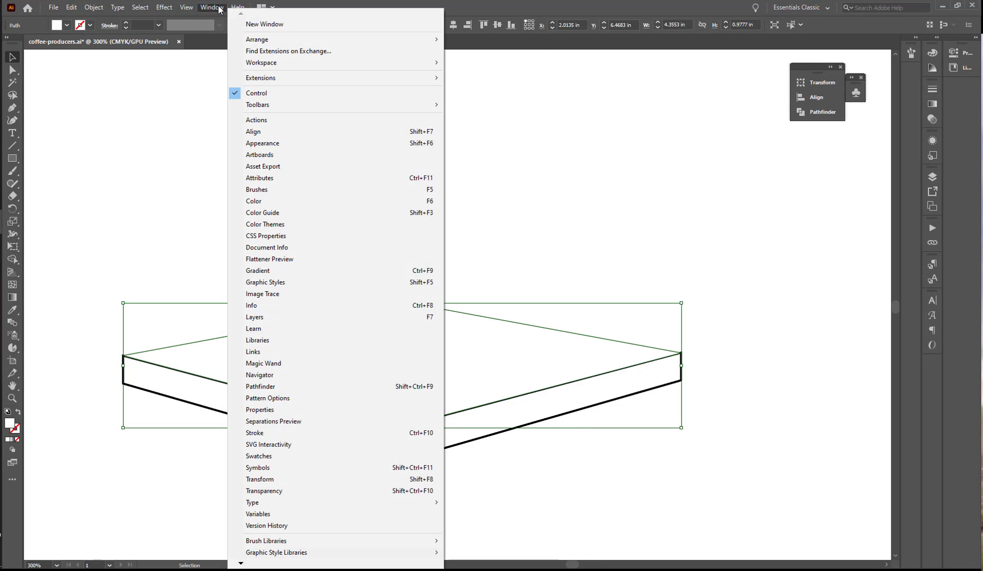
pyautogui.click(305, 458)
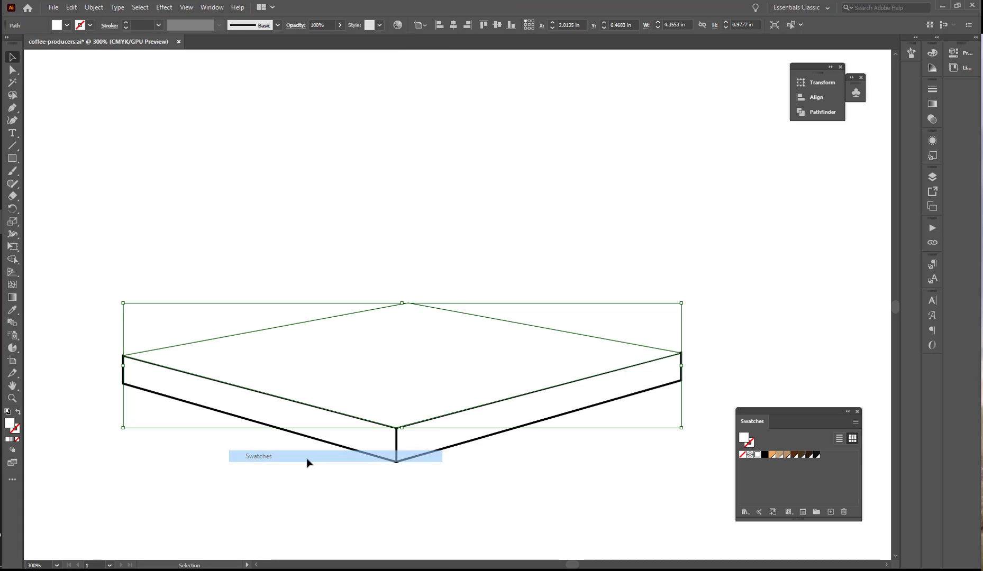
pyautogui.moveTo(755, 422); pyautogui.dragTo(931, 84)
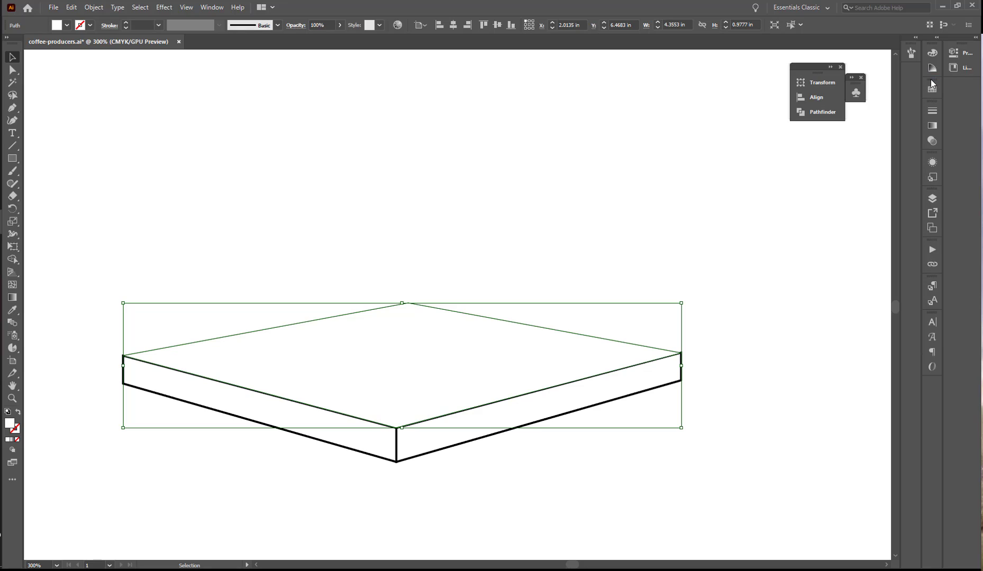
pyautogui.click(931, 90)
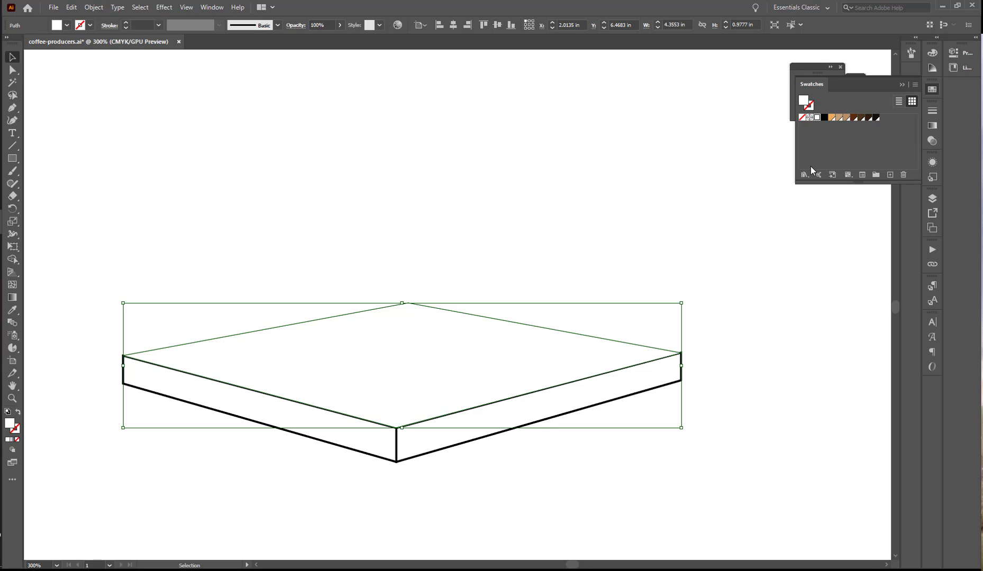
# Display the swatches as a full named list and fill the base's top face with CCR Brown1
pyautogui.click(915, 85)
pyautogui.click(916, 86)
pyautogui.click(897, 102)
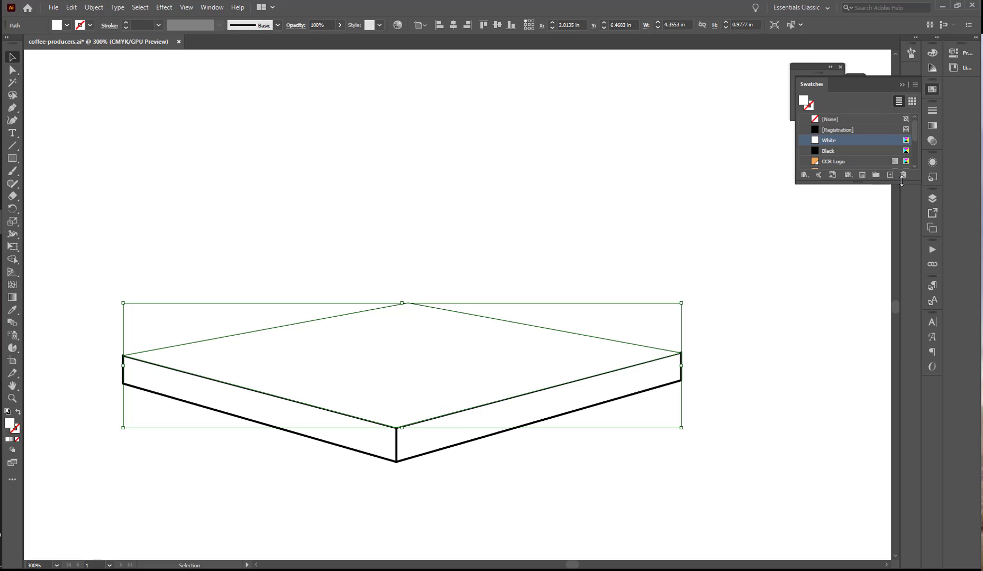
pyautogui.moveTo(902, 180); pyautogui.dragTo(883, 285)
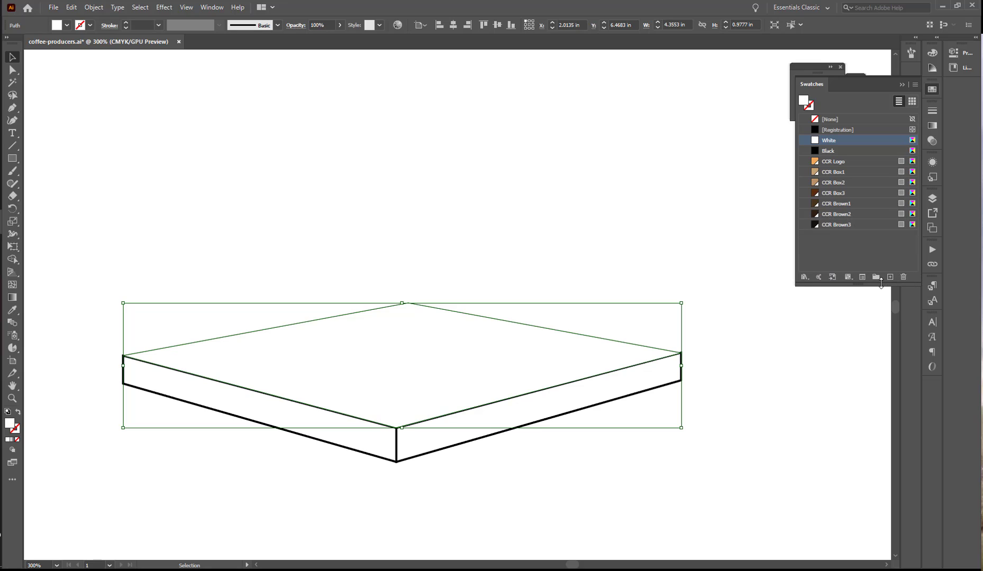
pyautogui.click(843, 205)
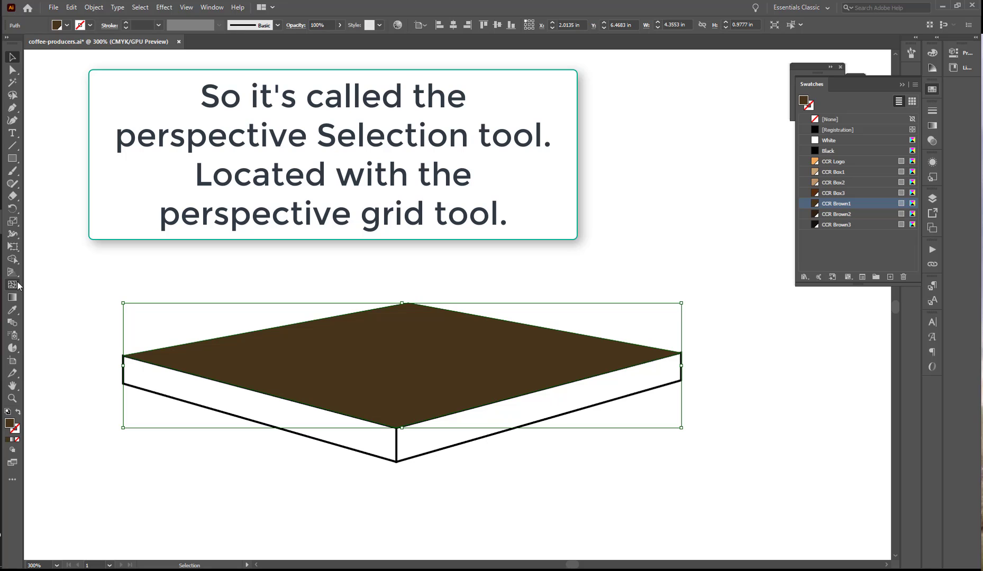
# Using the Perspective Selection tool, shift the top face slightly and stretch it toward the base's right end to about 285 × 304 pt
pyautogui.moveTo(12, 272); pyautogui.dragTo(59, 287)
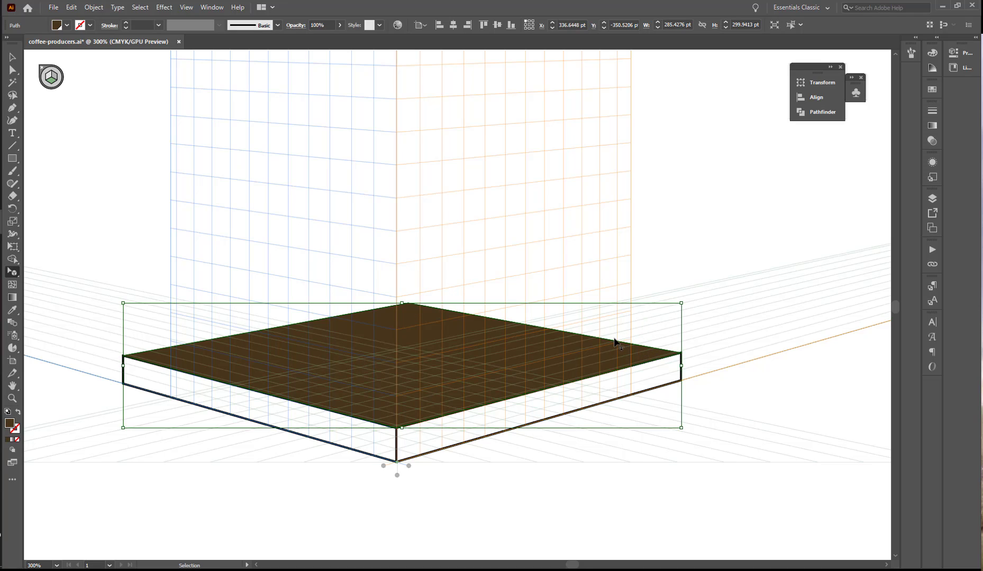
pyautogui.hotkey('ctrl', '=')
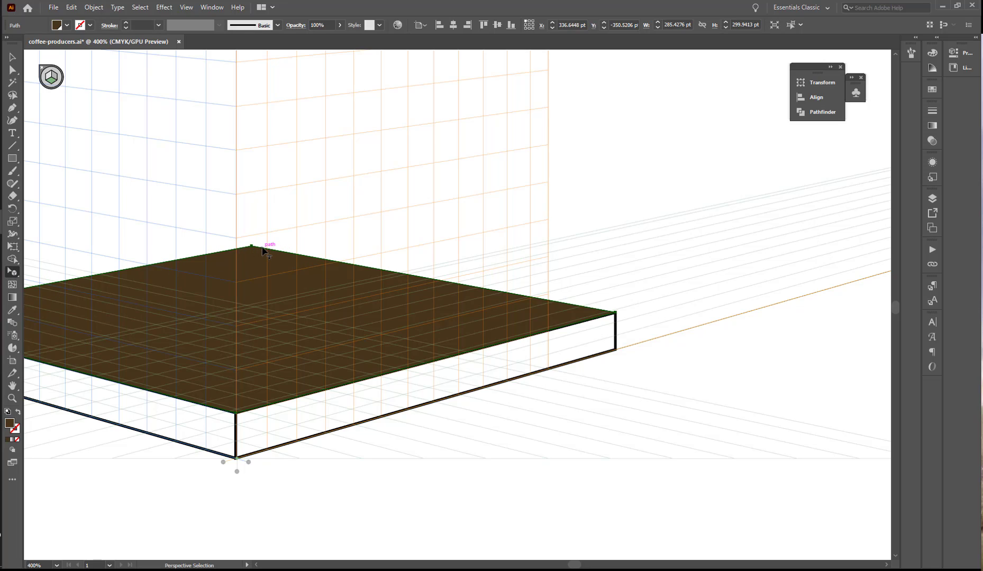
pyautogui.moveTo(262, 248); pyautogui.dragTo(262, 252)
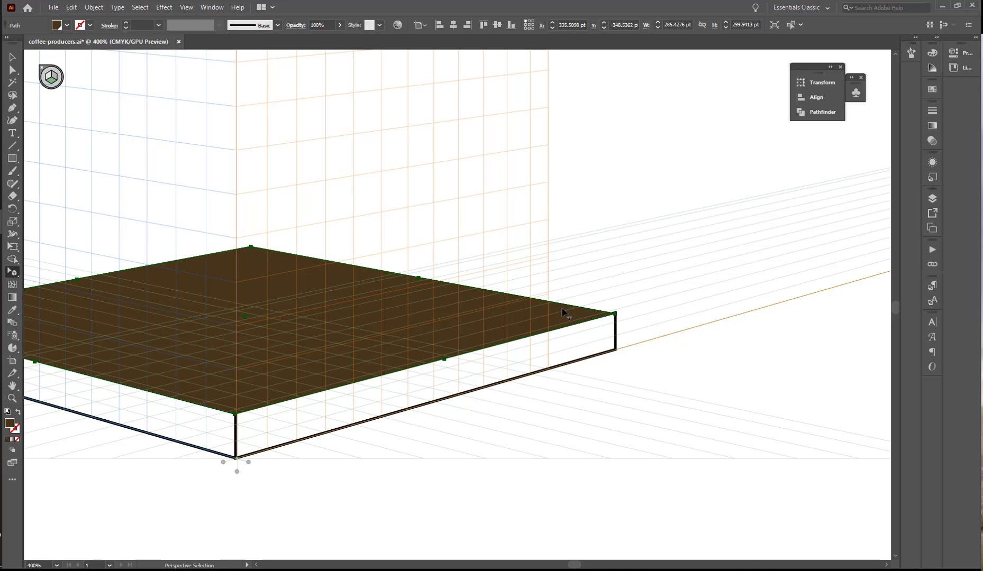
pyautogui.moveTo(421, 279); pyautogui.dragTo(422, 278)
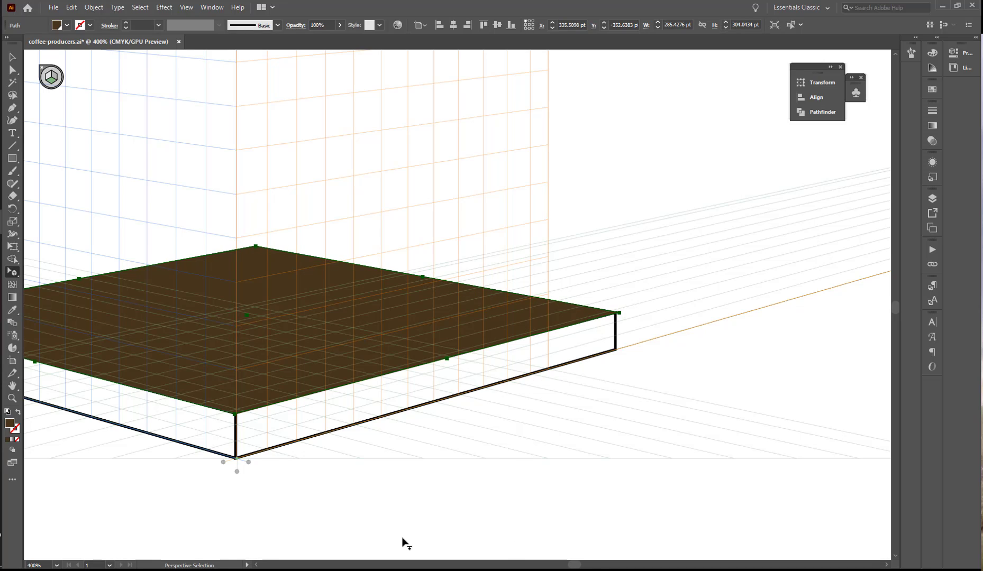
# Move the top face in perspective so its front edge lines up with the left face's upper edge
pyautogui.moveTo(575, 564)
pyautogui.mouseDown()
pyautogui.moveTo(555, 564)
pyautogui.moveTo(570, 565)
pyautogui.mouseUp()
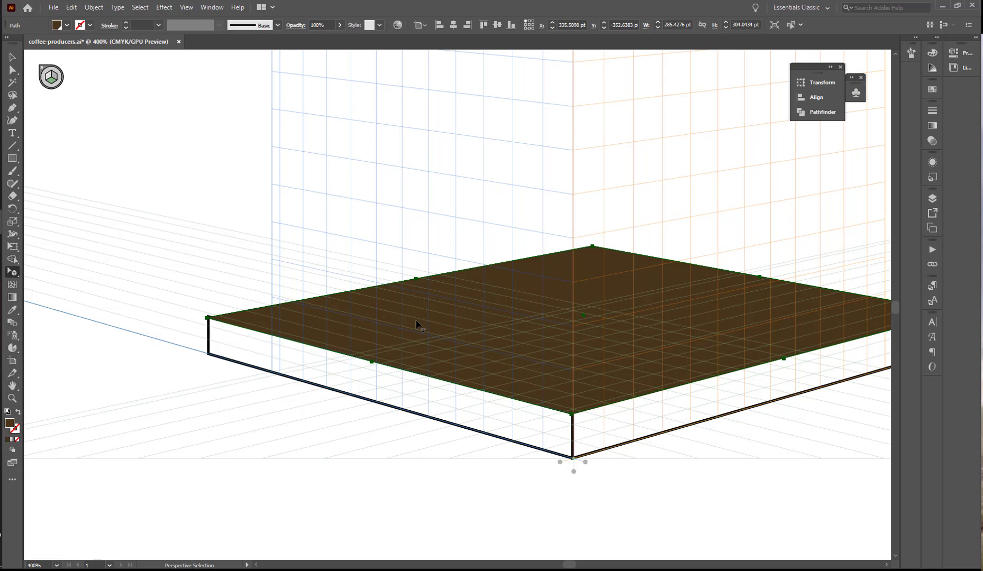
pyautogui.press('Up')
pyautogui.press('Left')
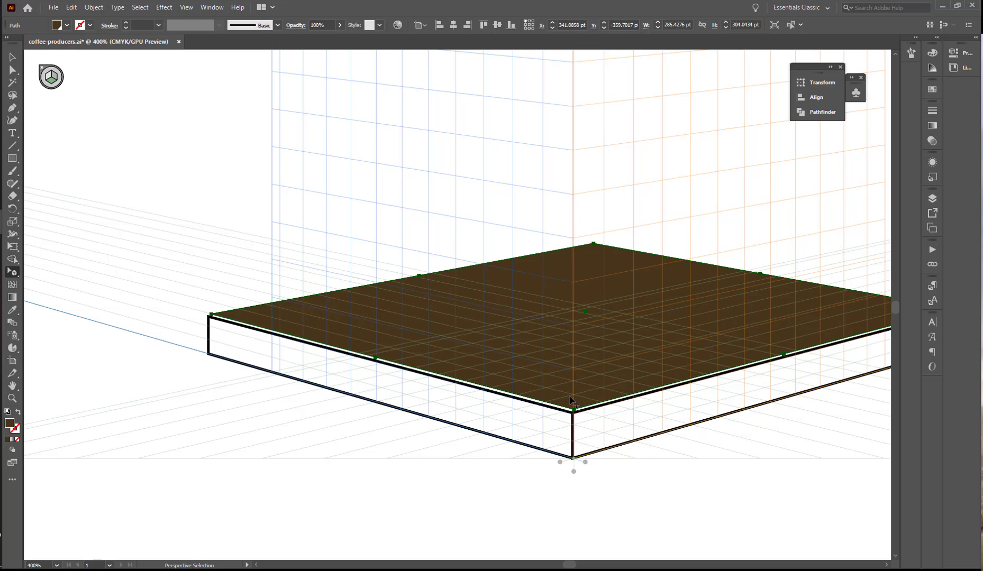
pyautogui.moveTo(307, 317); pyautogui.dragTo(300, 314)
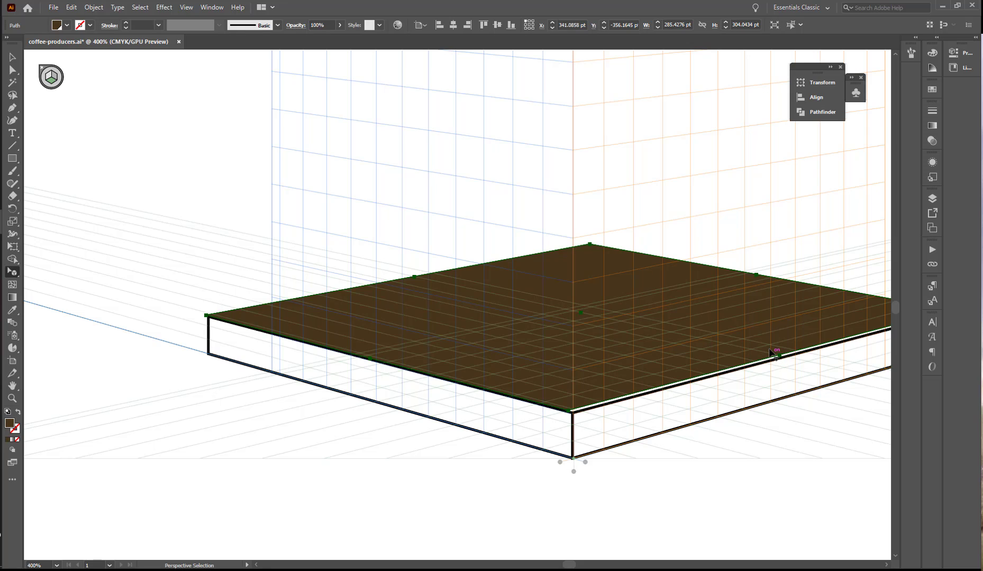
# Adjust the top face's right and left corners to meet the outer upper corners of the two side faces
pyautogui.click(717, 366)
pyautogui.click(599, 267)
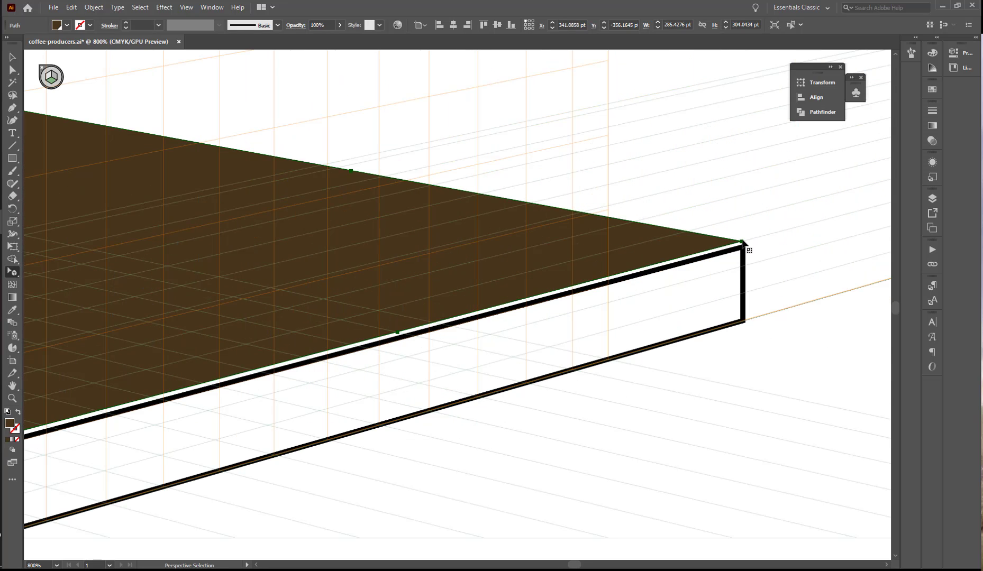
pyautogui.moveTo(742, 241); pyautogui.dragTo(747, 247)
pyautogui.moveTo(511, 283); pyautogui.dragTo(680, 272)
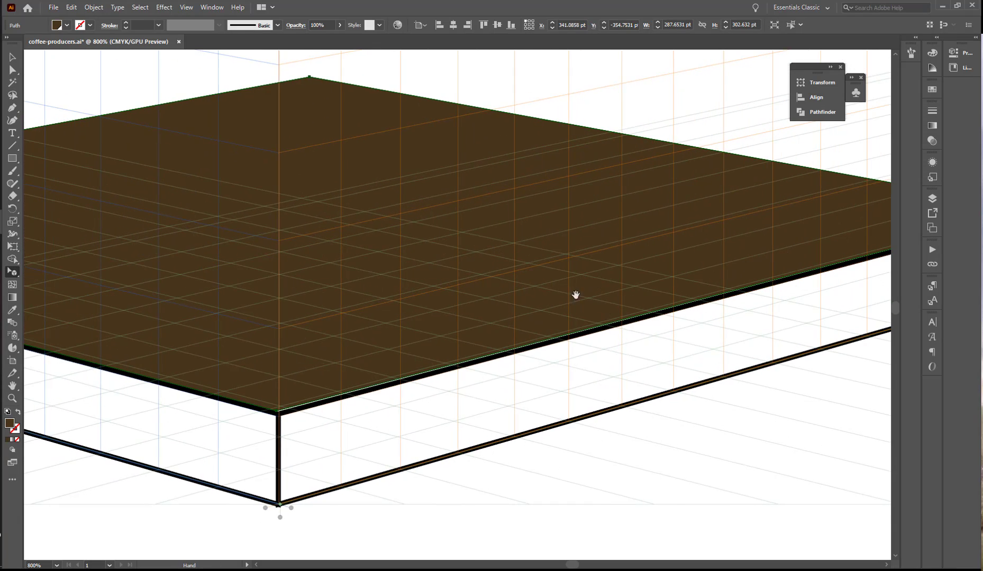
pyautogui.moveTo(291, 377); pyautogui.dragTo(792, 465)
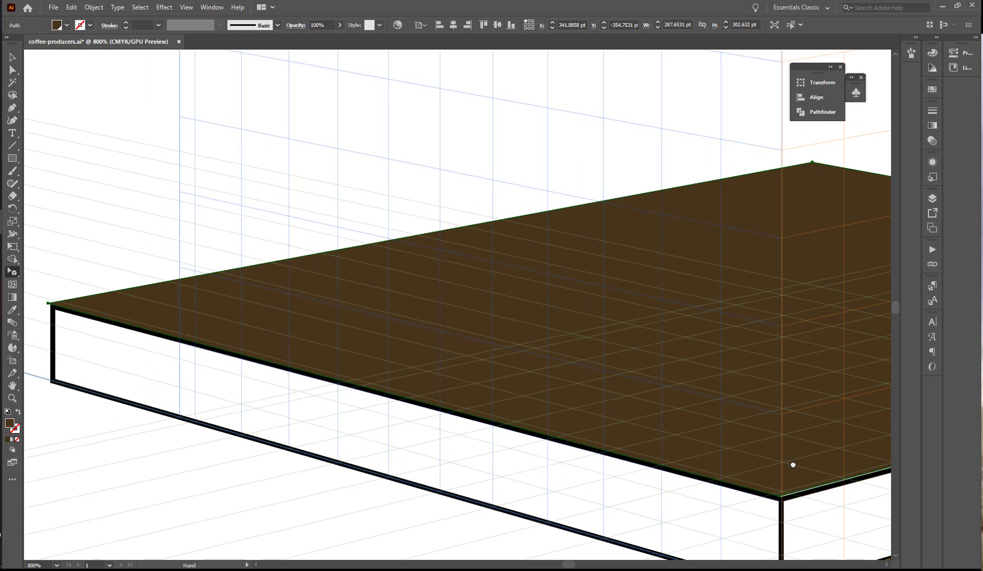
pyautogui.moveTo(49, 305); pyautogui.dragTo(51, 307)
pyautogui.click(57, 458)
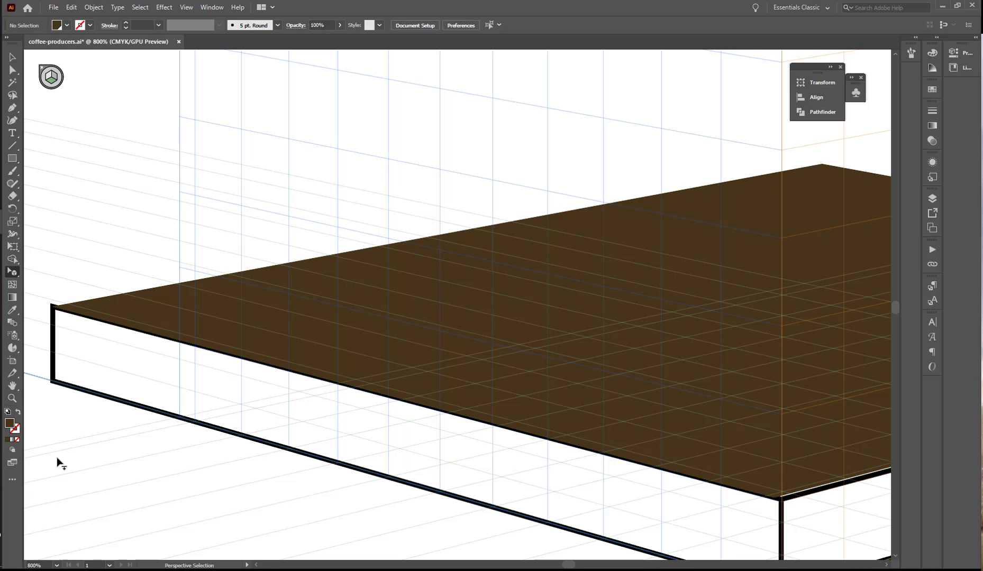
# Hide the perspective grid around the whole base again
pyautogui.keyDown('ctrl'); pyautogui.keyDown('alt'); pyautogui.click(529, 335); pyautogui.keyUp('alt'); pyautogui.keyUp('ctrl')
pyautogui.keyDown('ctrl'); pyautogui.keyDown('alt'); pyautogui.click(533, 333); pyautogui.keyUp('alt'); pyautogui.keyUp('ctrl')
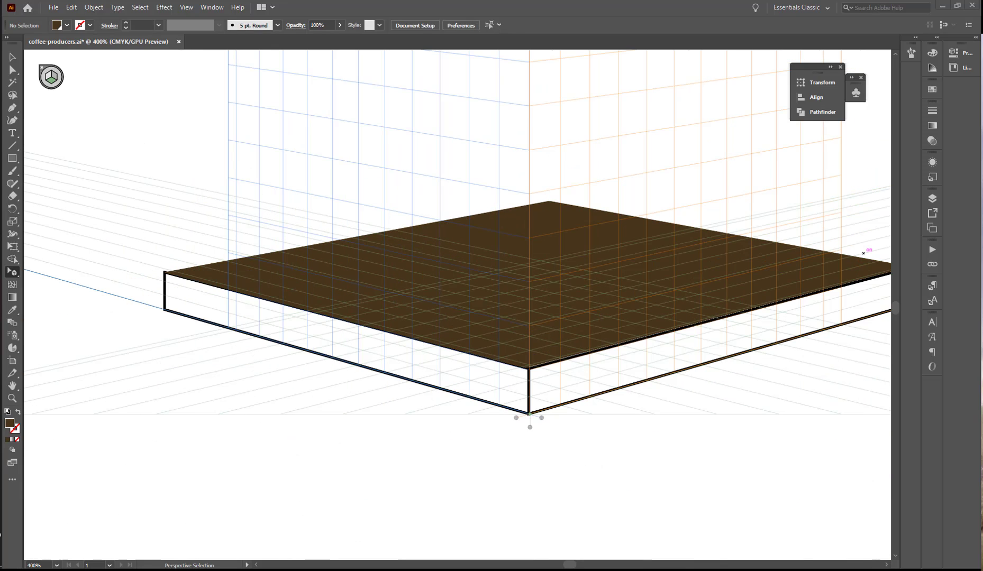
pyautogui.click(191, 10)
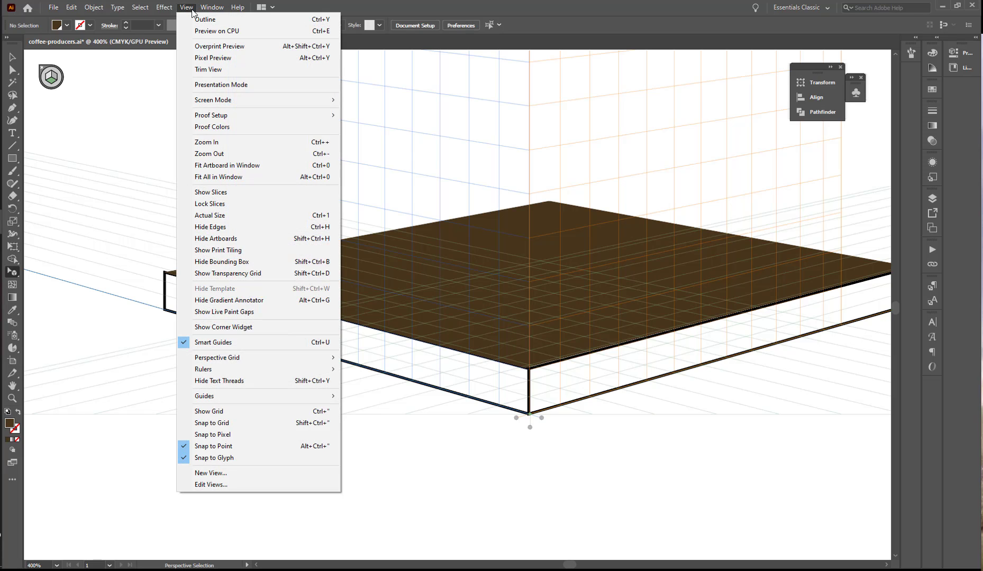
pyautogui.moveTo(302, 358)
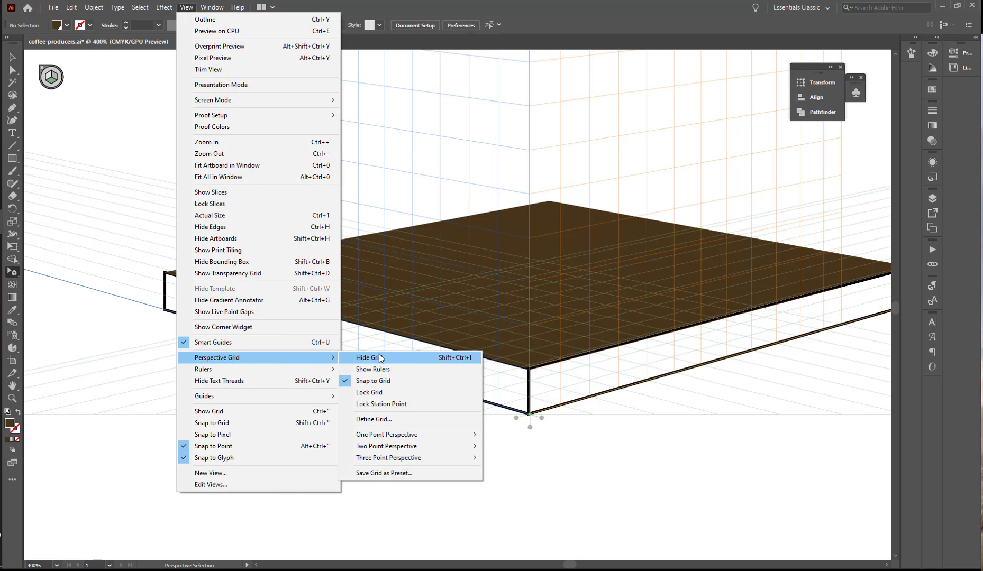
pyautogui.click(373, 358)
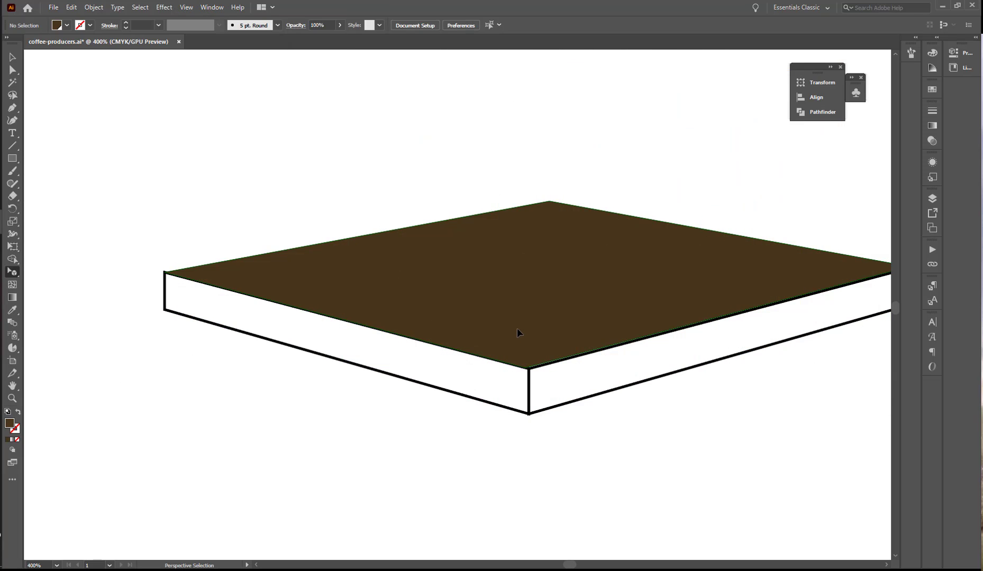
# Set the base's left face to a stroke weight of 0 and fill it with the CCR Brown3 swatch
pyautogui.click(12, 57)
pyautogui.click(300, 325)
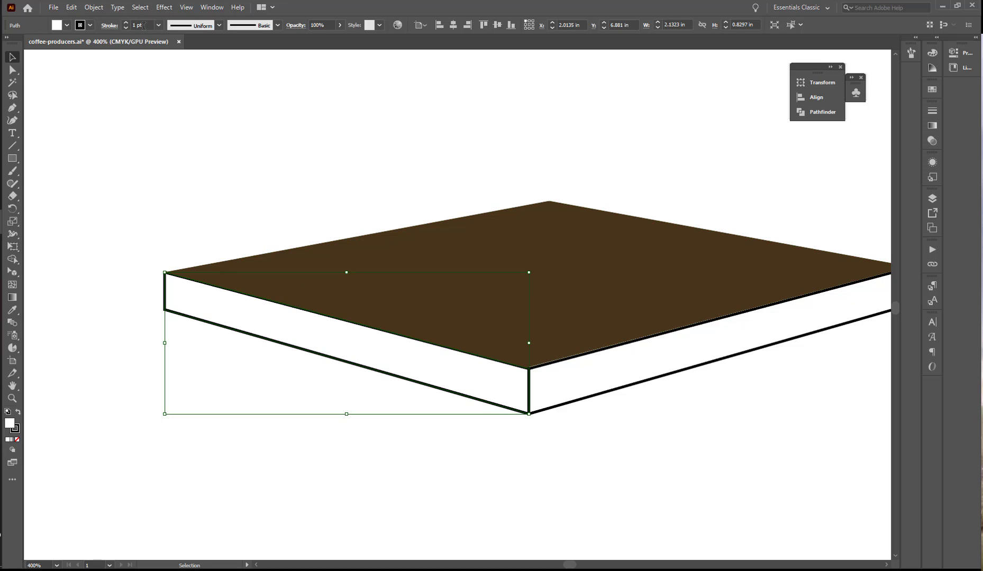
pyautogui.moveTo(144, 26); pyautogui.dragTo(121, 25)
pyautogui.write('0')
pyautogui.click(59, 25)
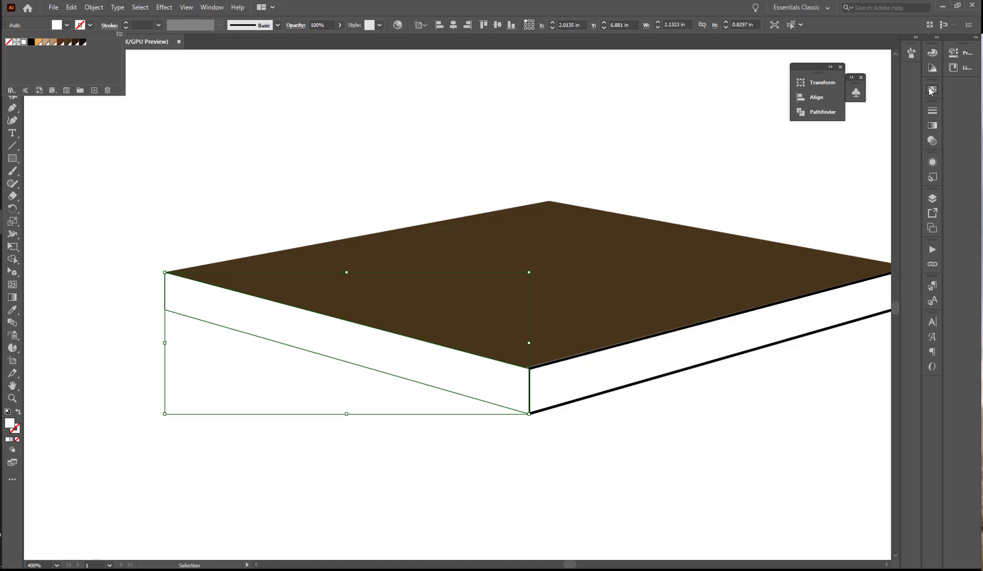
pyautogui.click(930, 89)
pyautogui.click(929, 89)
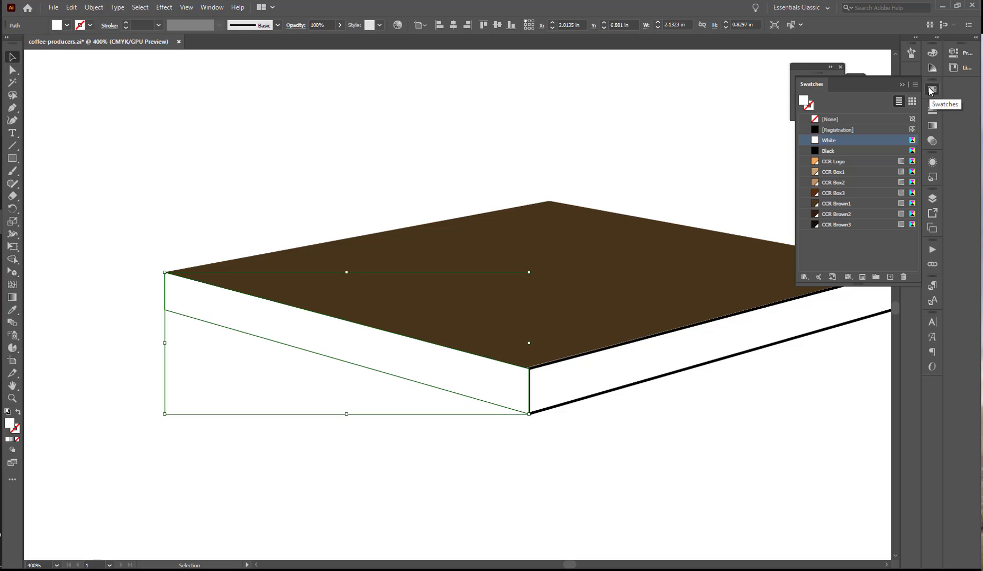
pyautogui.click(852, 226)
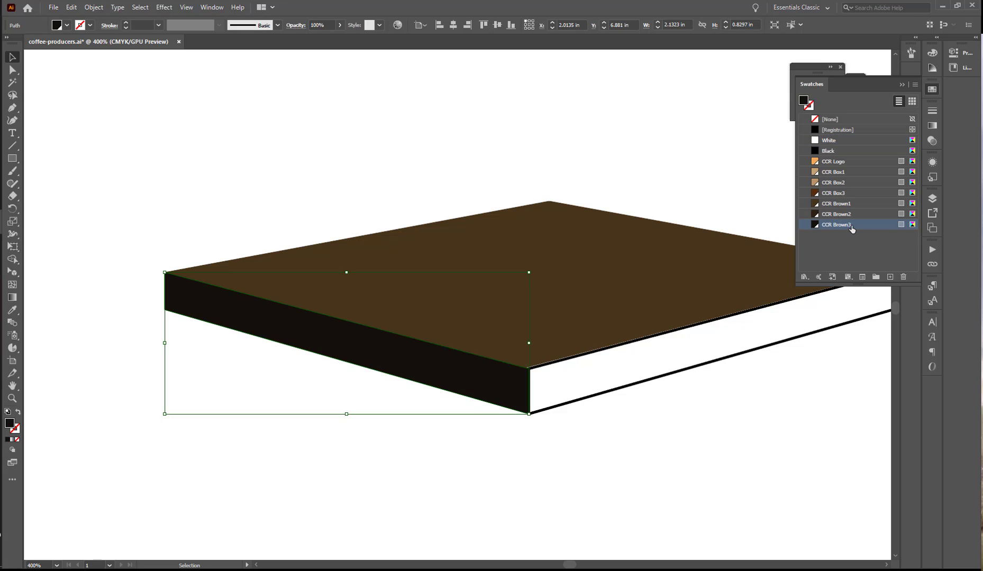
# Remove the stroke from the base's right face and fill it with the CCR Brown2 swatch
pyautogui.click(690, 354)
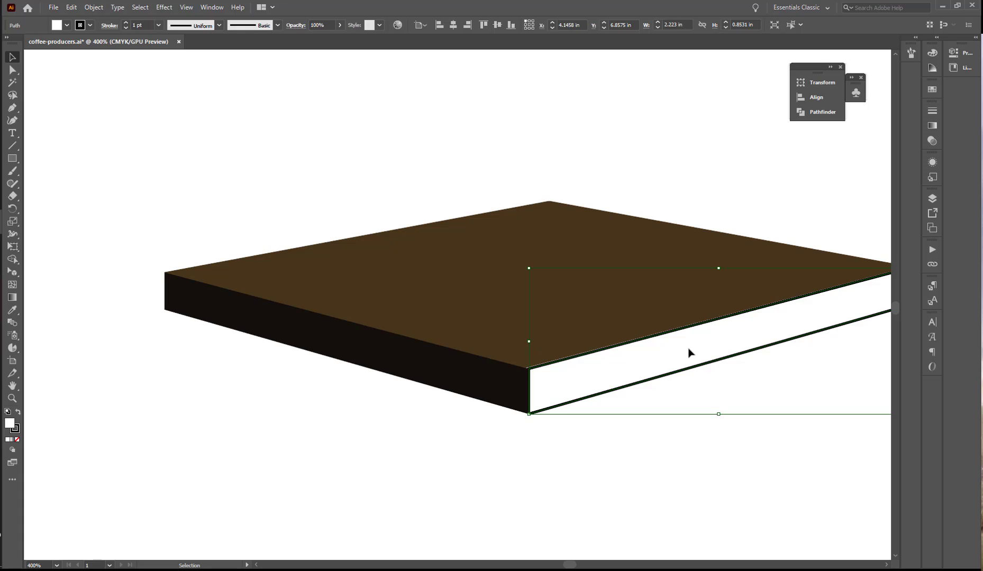
pyautogui.click(934, 90)
pyautogui.click(809, 106)
pyautogui.click(814, 120)
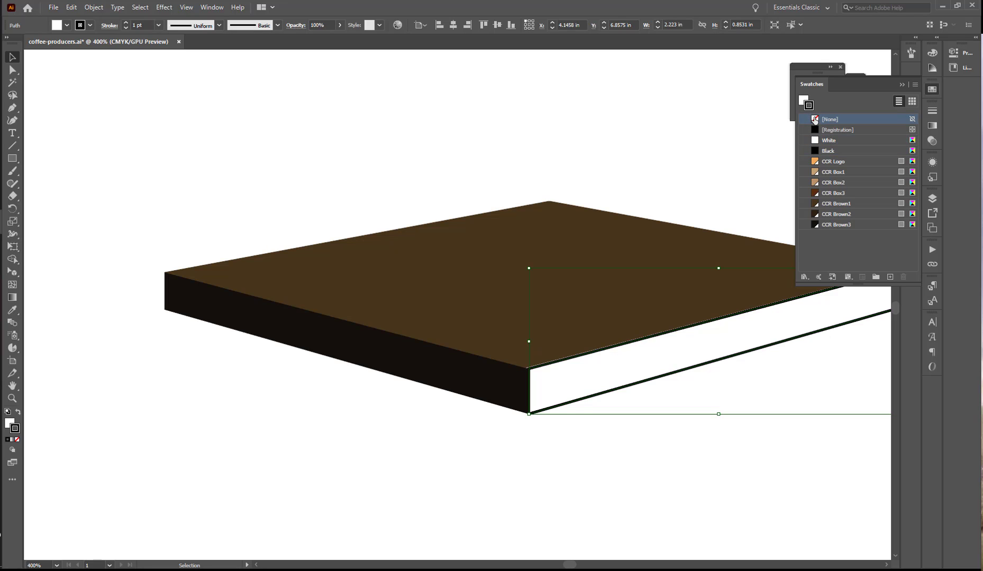
pyautogui.click(802, 98)
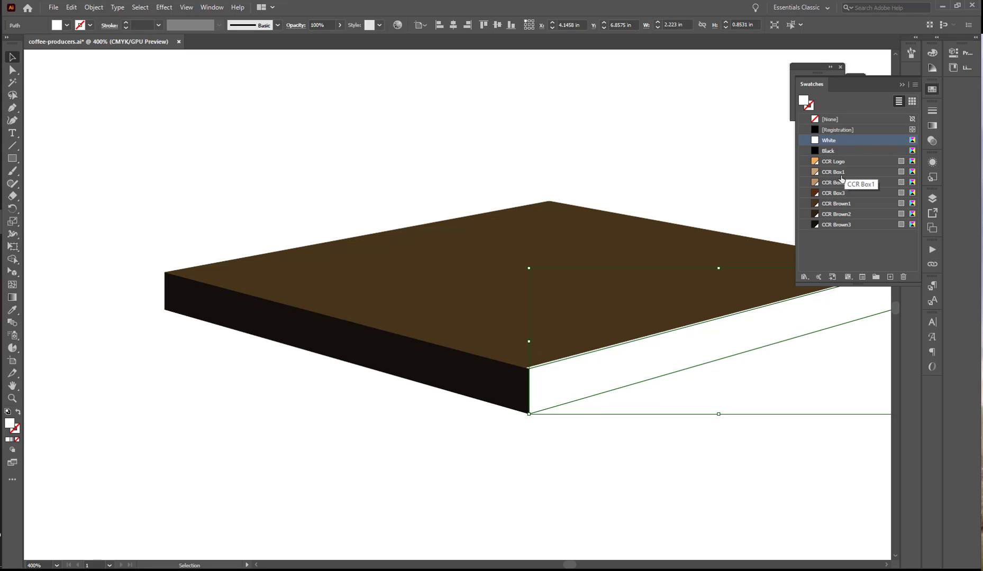
pyautogui.click(842, 215)
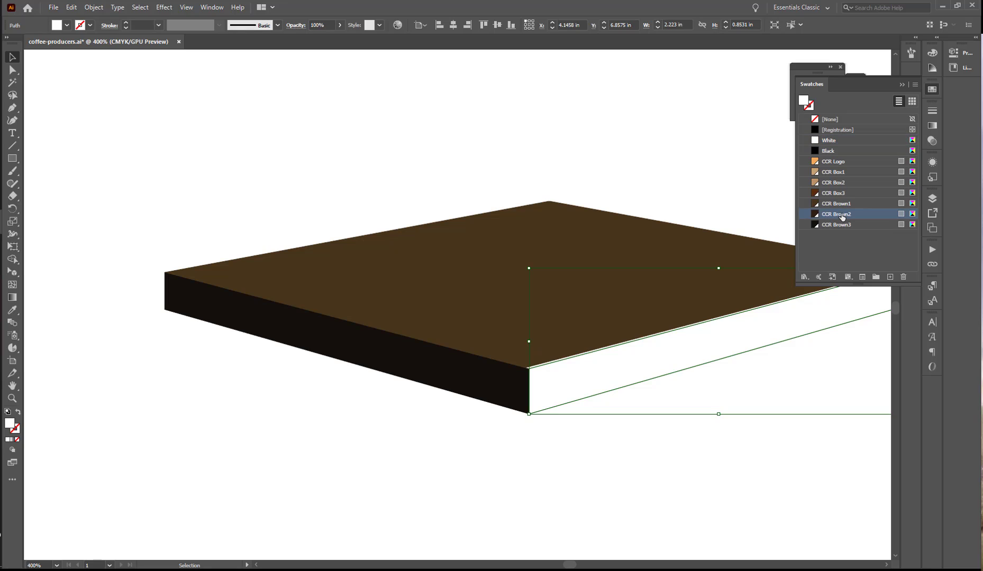
pyautogui.click(903, 85)
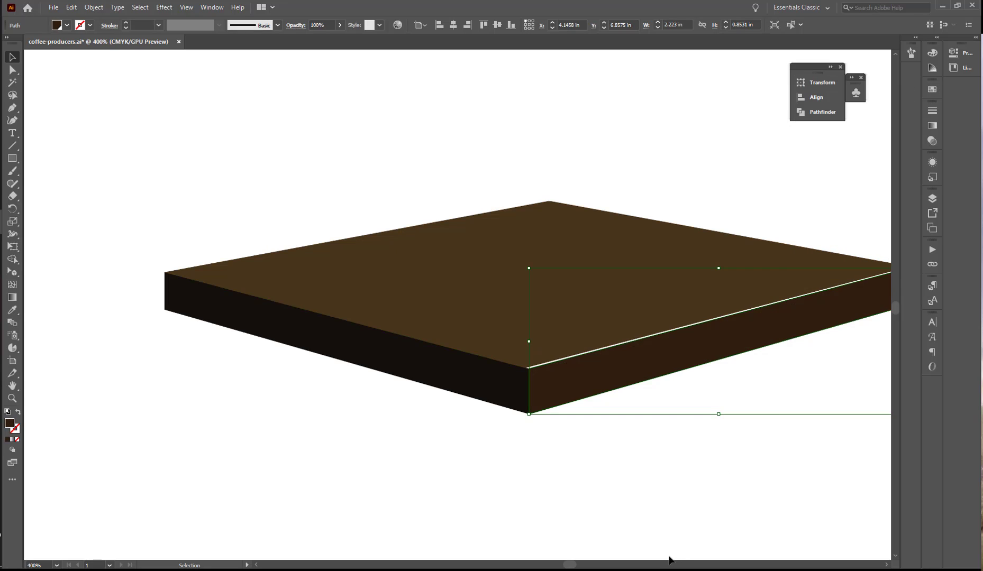
# Extend the top face's front-right edge in perspective to close the gap along the right face's upper edge
pyautogui.moveTo(569, 565); pyautogui.dragTo(573, 566)
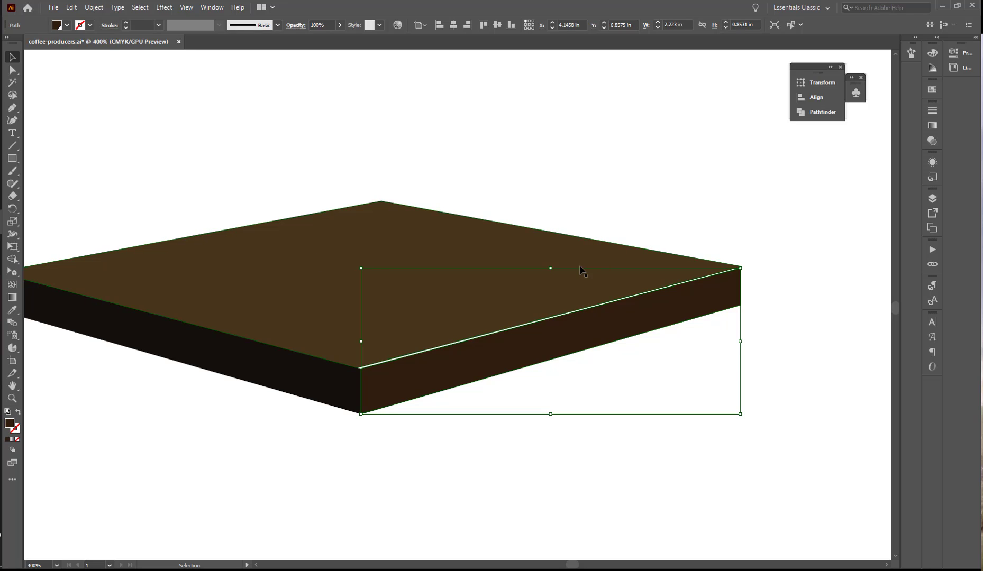
pyautogui.press('z')
pyautogui.click(542, 309)
pyautogui.click(529, 294)
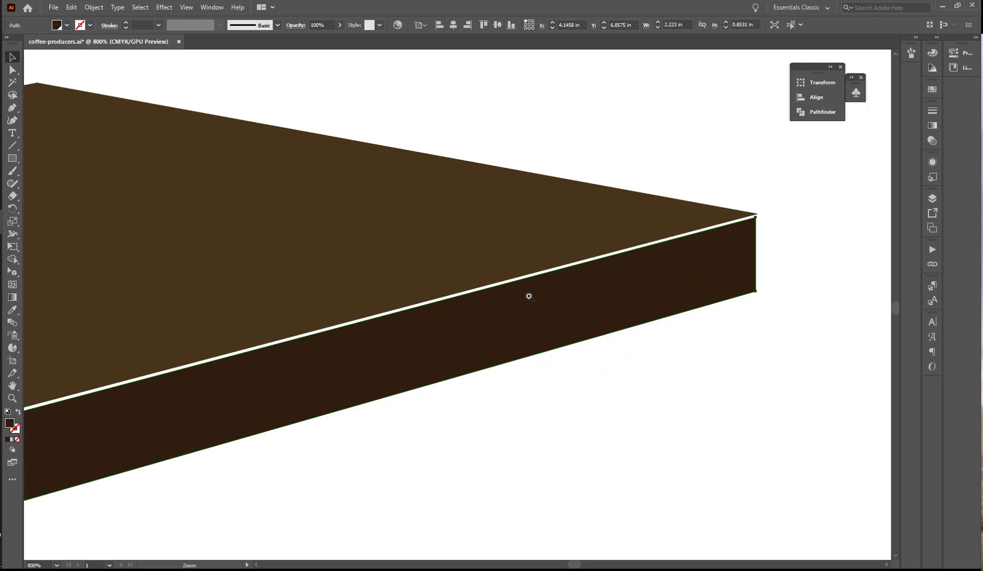
pyautogui.moveTo(470, 285); pyautogui.dragTo(662, 252)
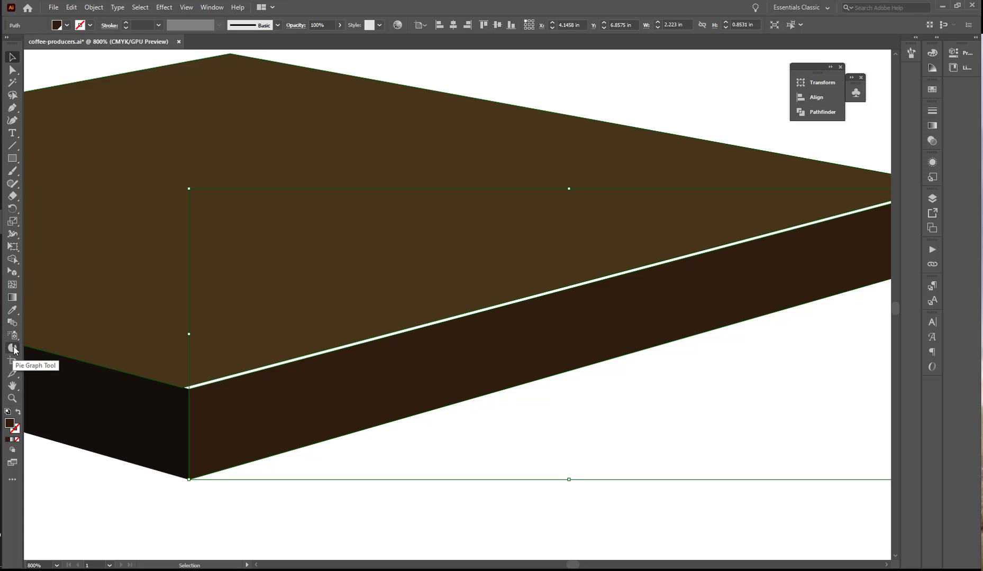
pyautogui.click(12, 273)
pyautogui.click(238, 362)
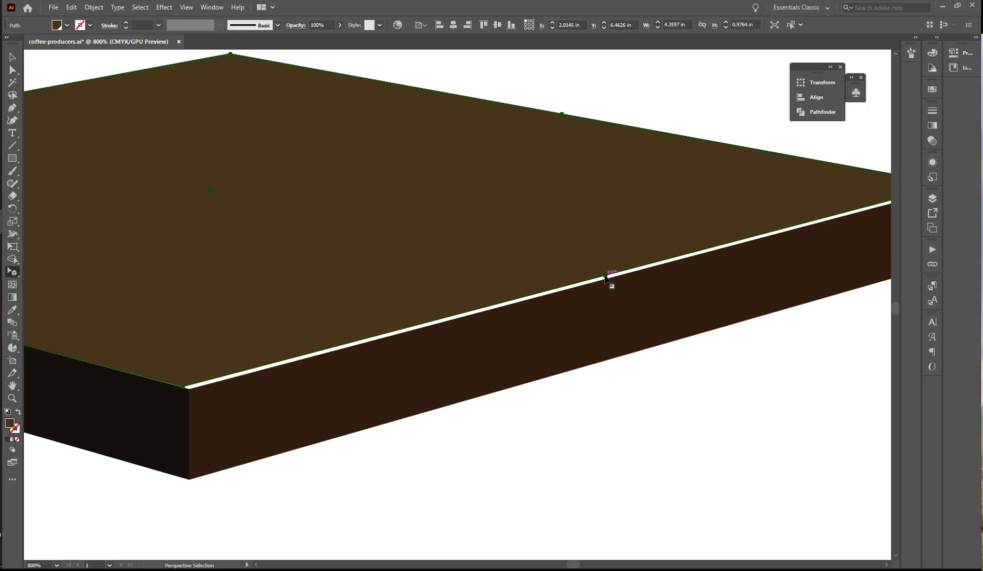
pyautogui.moveTo(604, 276); pyautogui.dragTo(607, 280)
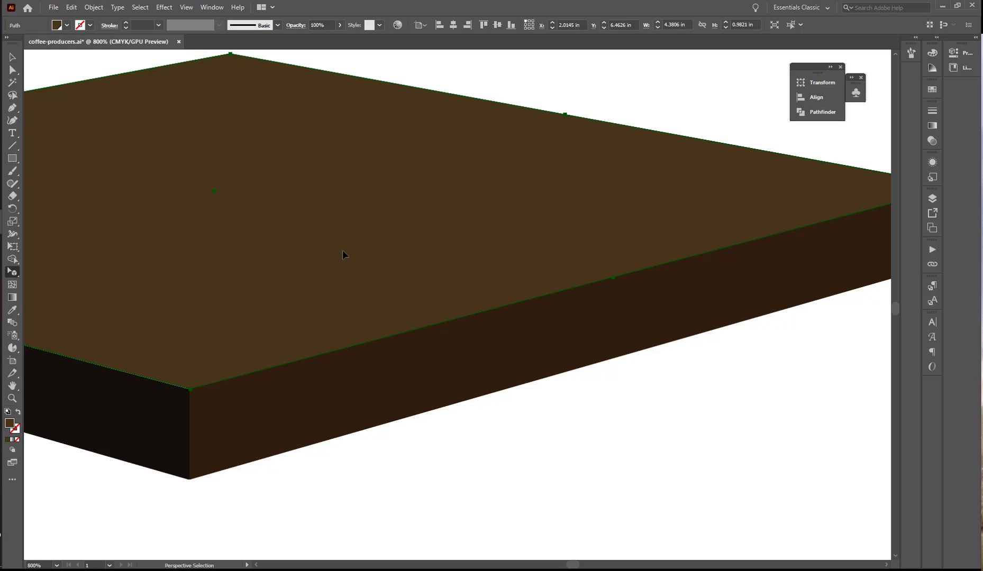
# Pull the top face's back-right edge inward in perspective so its right corner meets the right face's outer upper corner
pyautogui.hotkey('ctrl', '-')
pyautogui.hotkey('ctrl', '-')
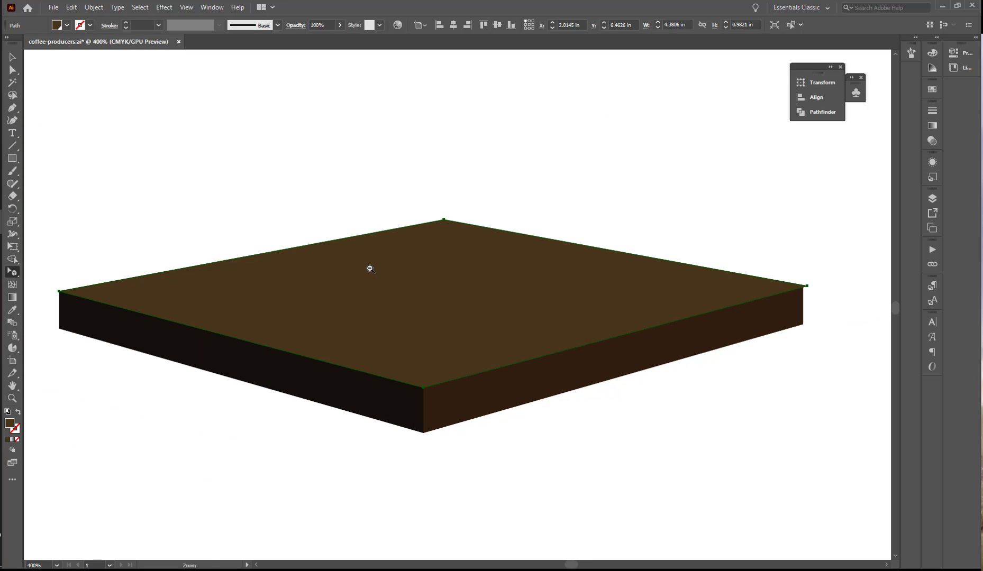
pyautogui.click(349, 215)
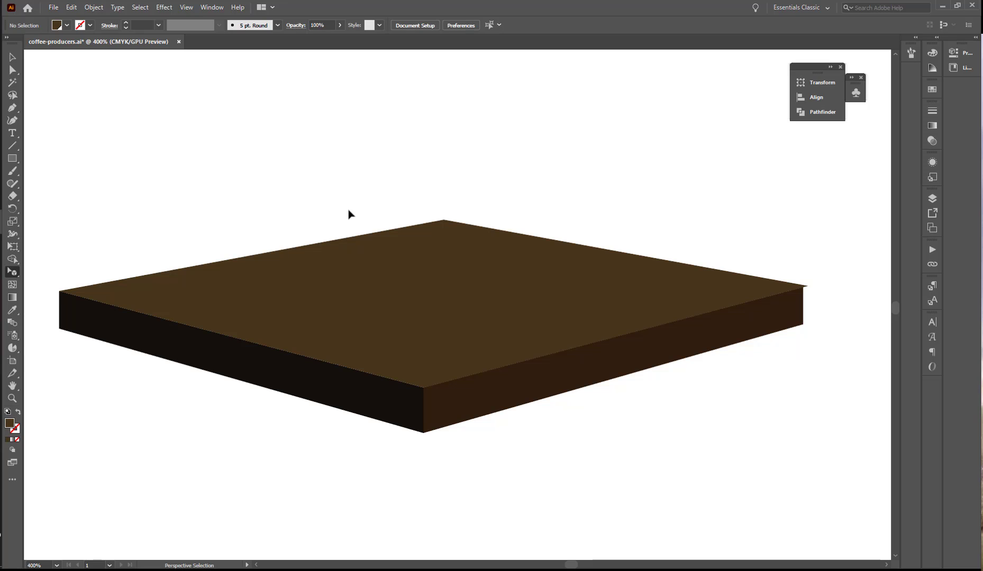
pyautogui.click(610, 252)
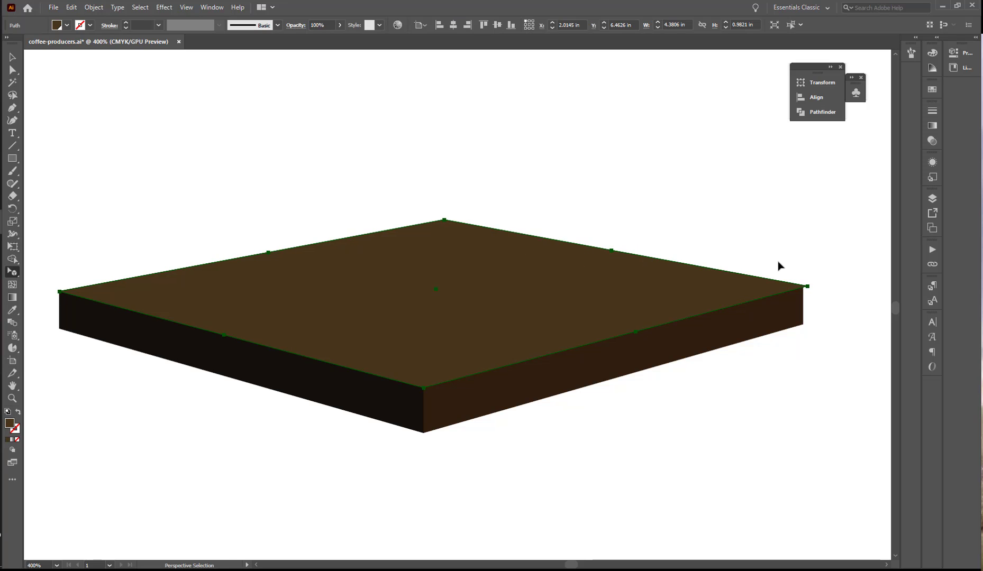
pyautogui.keyDown('ctrl'); pyautogui.click(682, 259); pyautogui.keyUp('ctrl')
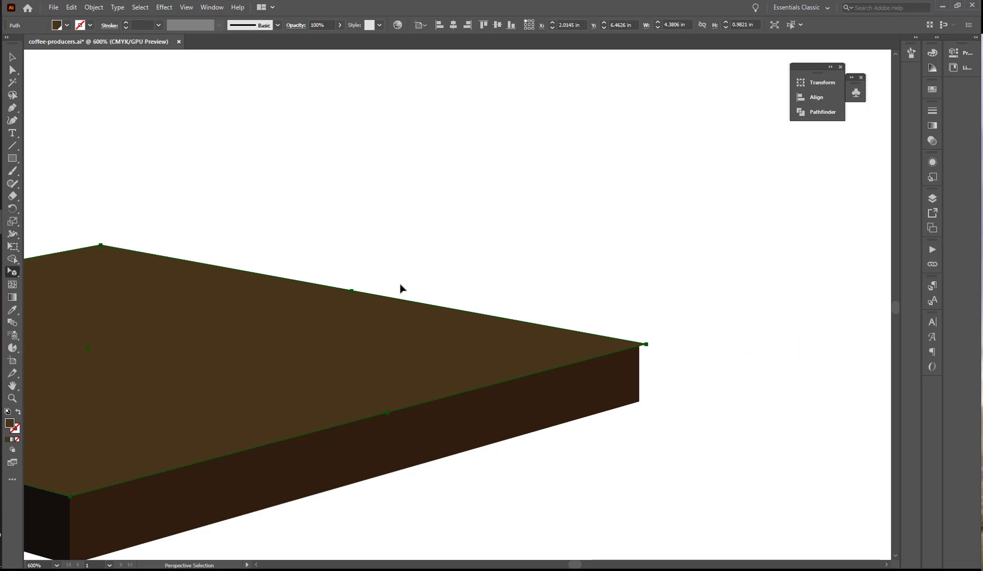
pyautogui.moveTo(350, 295); pyautogui.dragTo(353, 299)
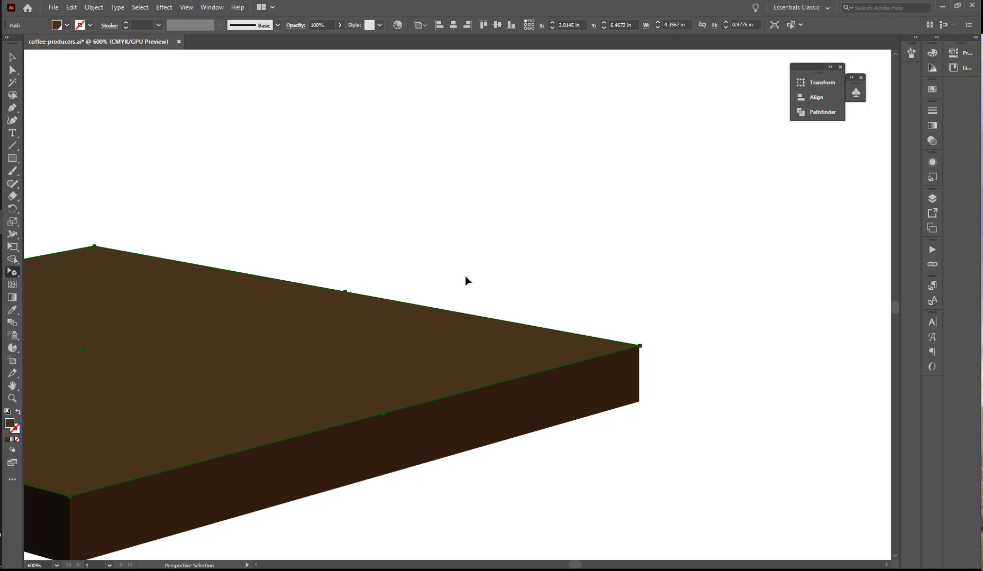
pyautogui.click(478, 278)
# Display the perspective grid over the finished base again with the Perspective Grid tool
pyautogui.moveTo(265, 287); pyautogui.dragTo(724, 254)
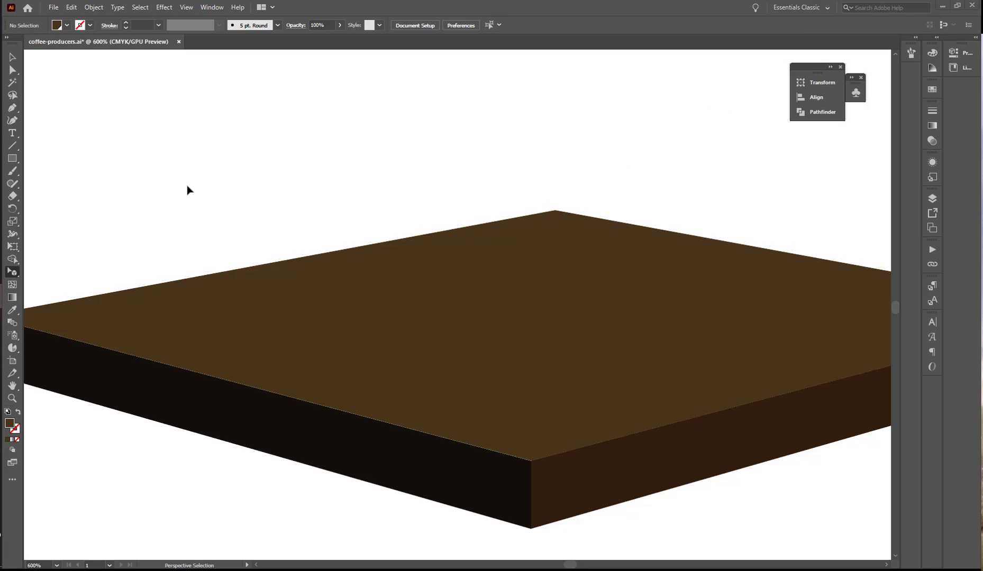
pyautogui.click(14, 272)
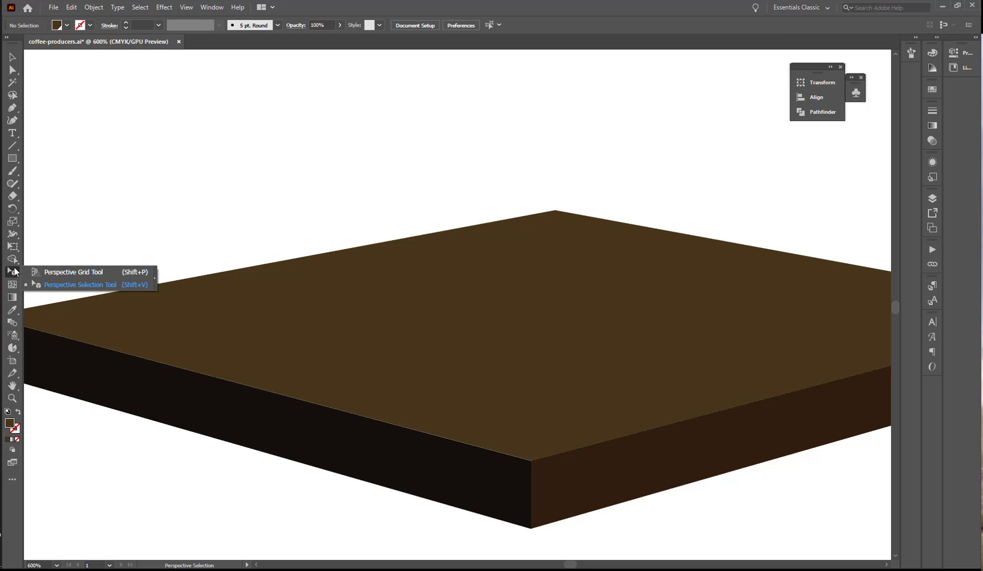
pyautogui.click(49, 269)
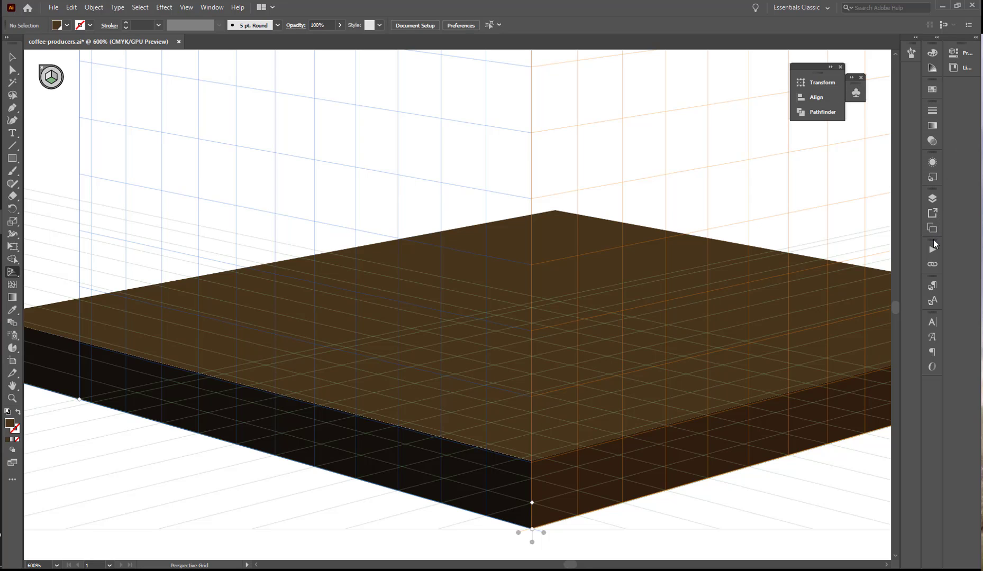
# Make the Sketch layer visible behind the artwork and save the document
pyautogui.click(932, 199)
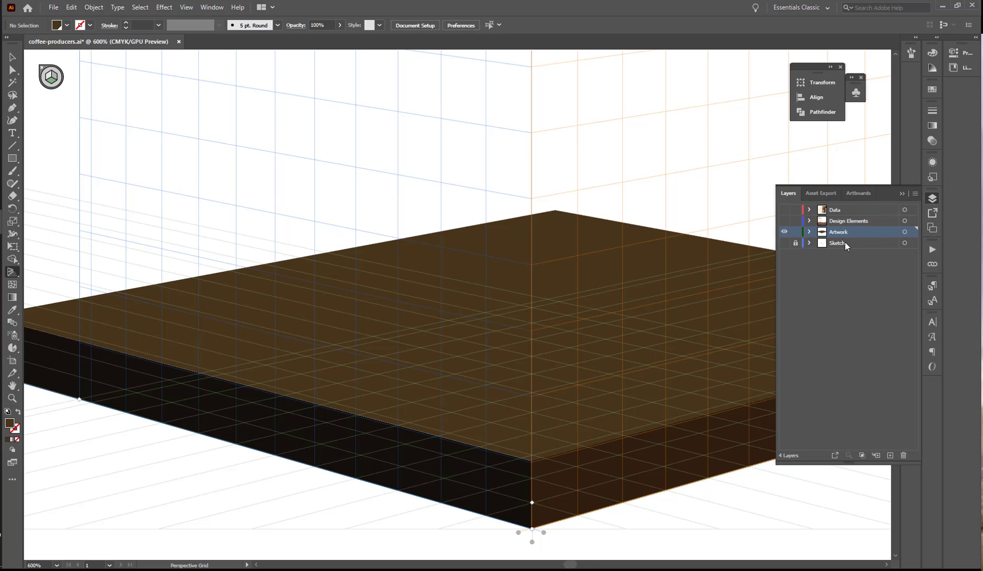
pyautogui.click(785, 243)
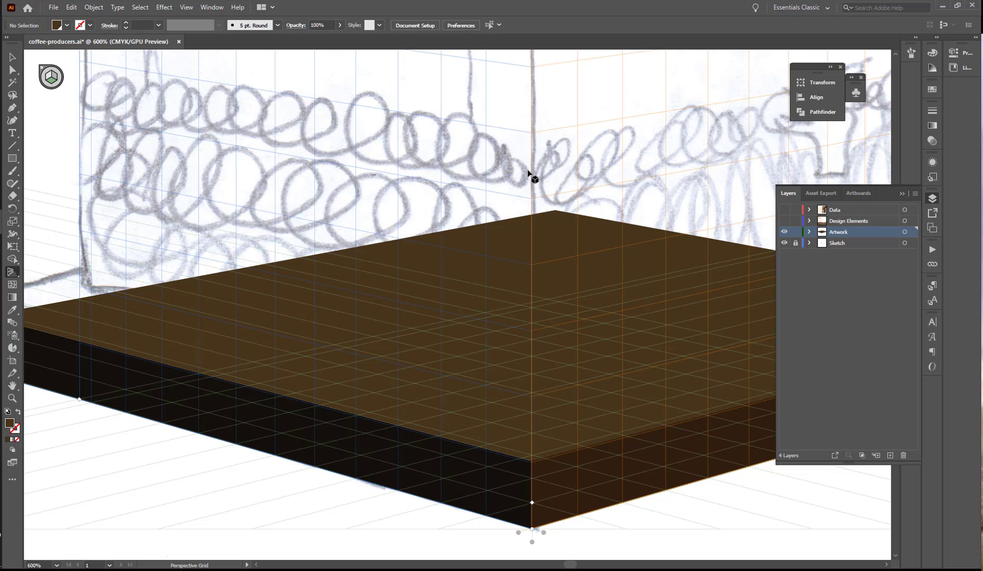
pyautogui.click(53, 8)
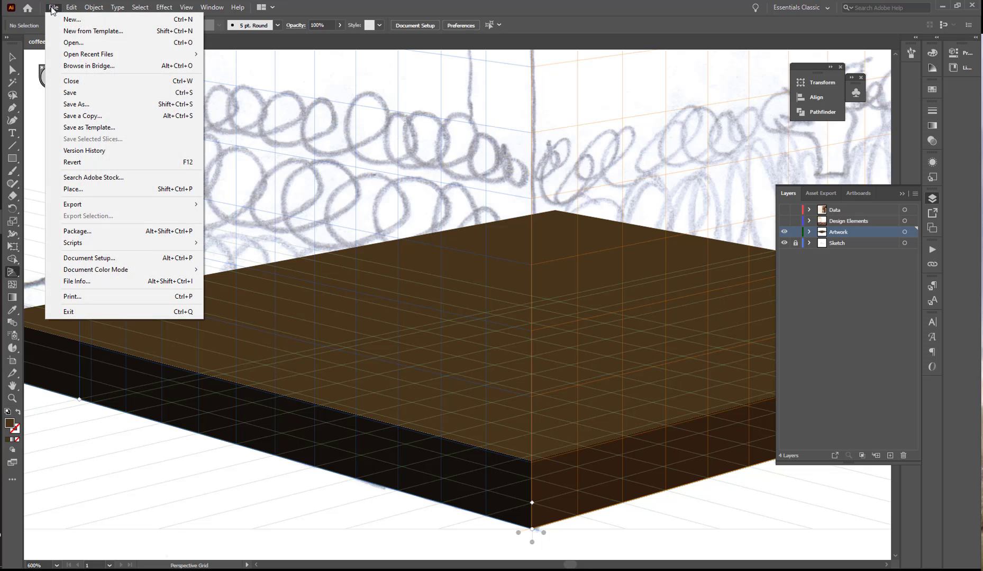
pyautogui.click(67, 93)
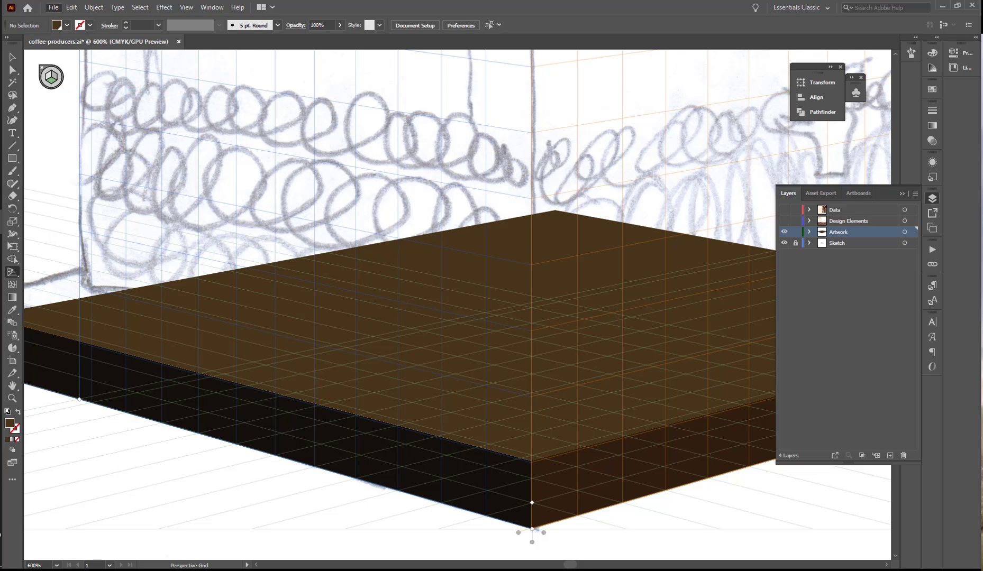